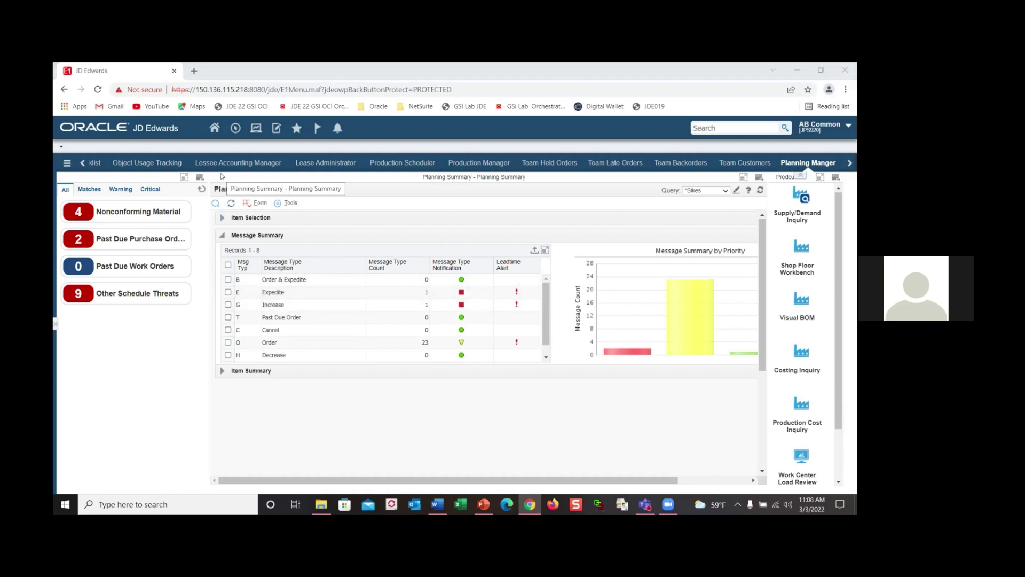
Step: Minimize the Watchlist and Production Manager panes so that Planning Summary takes up the full page width
mouse_move(222, 179)
mouse_down()
mouse_move(749, 189)
mouse_move(777, 256)
mouse_move(765, 387)
mouse_move(678, 428)
mouse_up()
key(Escape)
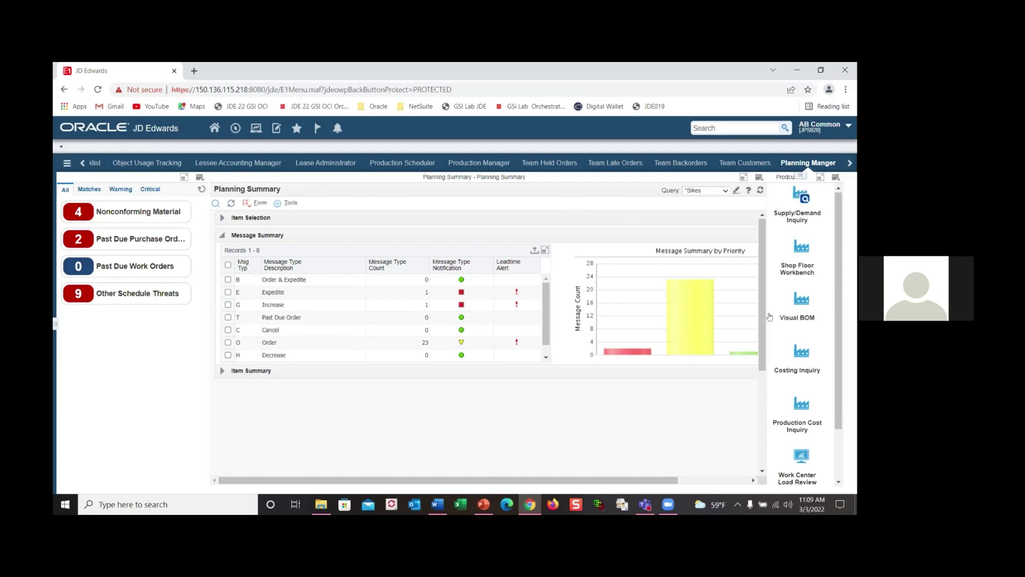
click(200, 177)
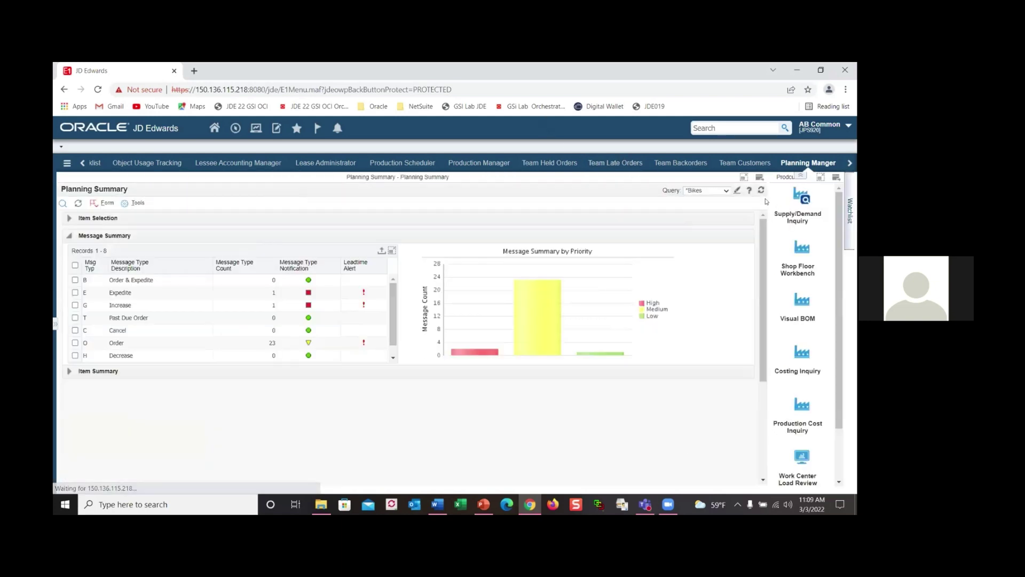
click(837, 178)
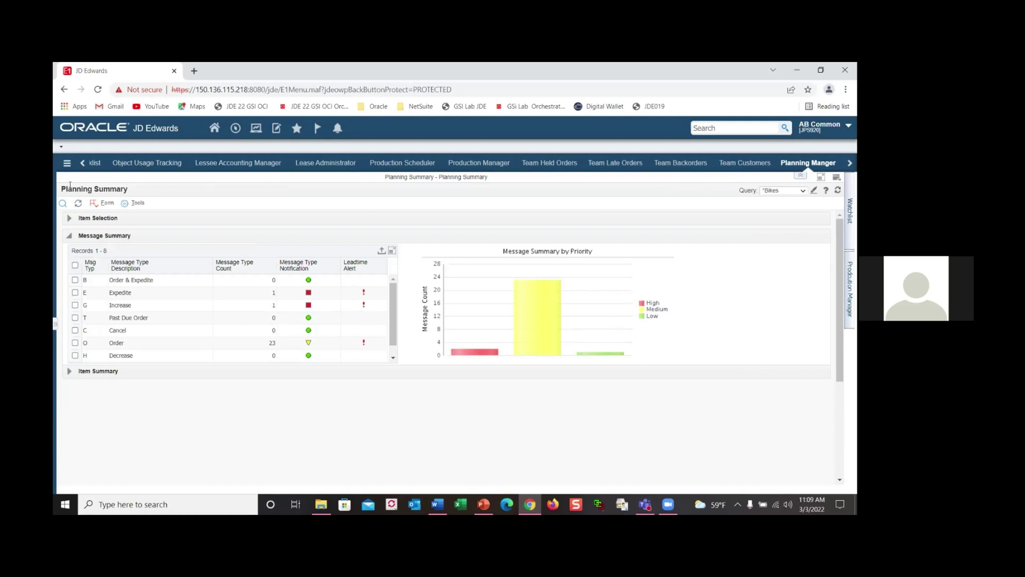
Step: Expand the Item Selection section and review its item criteria along with the message summary and query selection
click(68, 219)
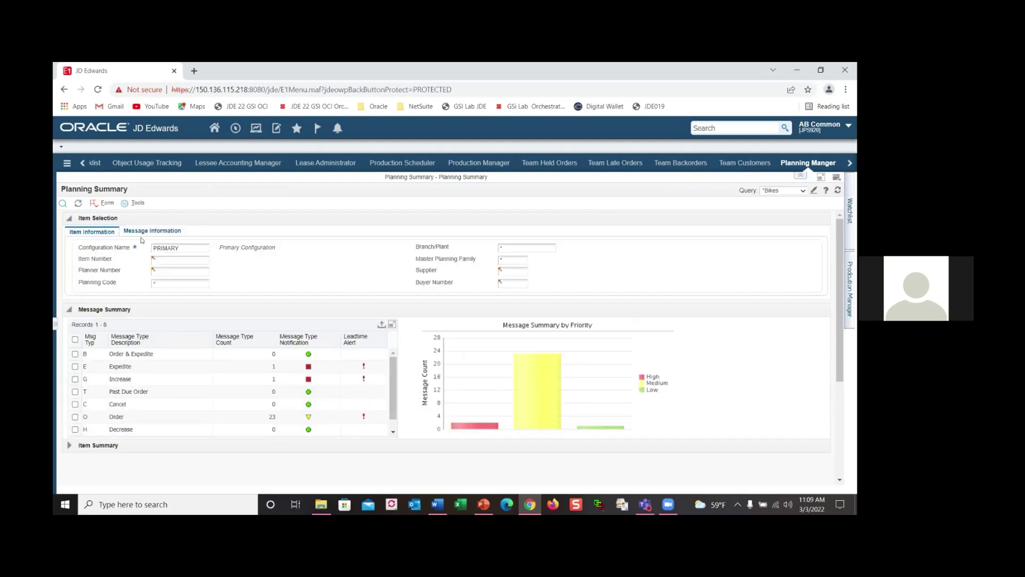
mouse_move(142, 241)
mouse_down()
mouse_move(155, 261)
mouse_move(217, 261)
mouse_move(217, 241)
mouse_move(145, 245)
mouse_up()
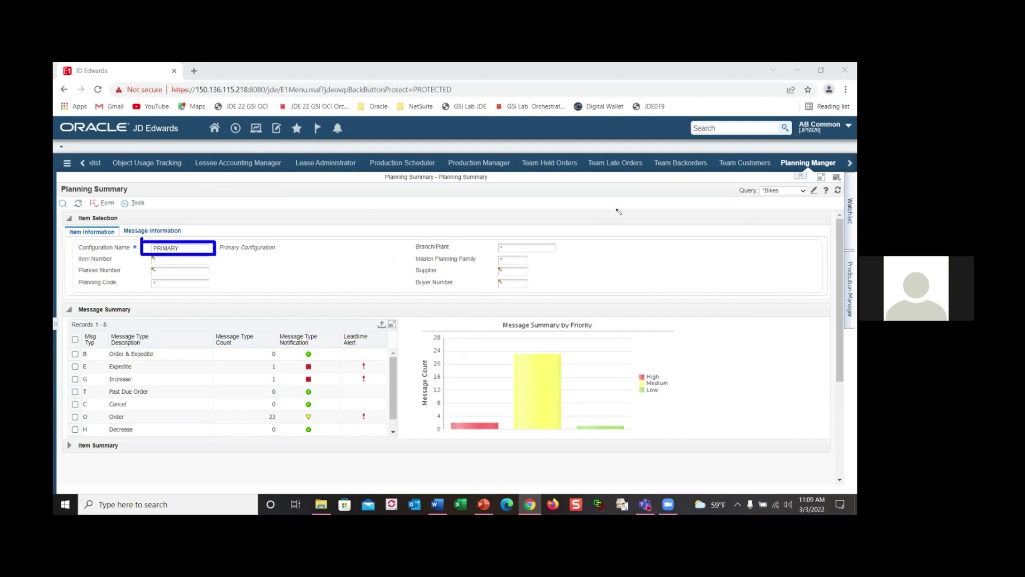
click(617, 231)
scroll(653, 319, down, 3)
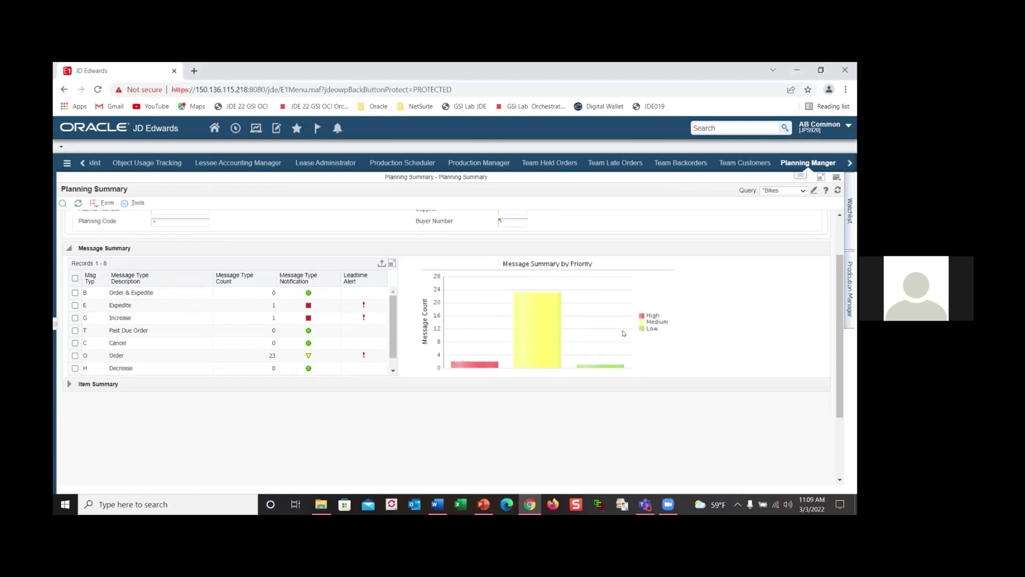
scroll(568, 309, up, 2)
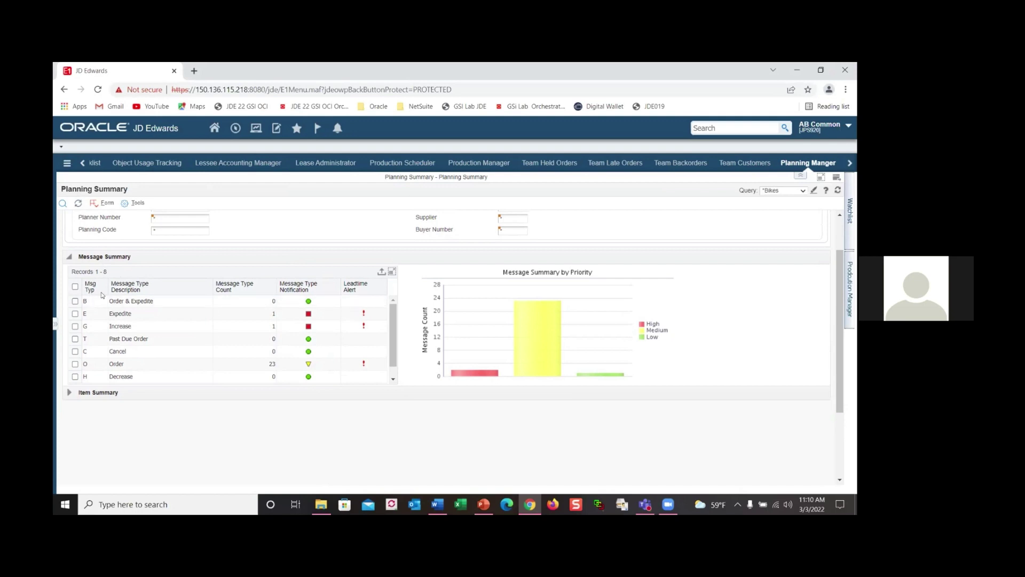
scroll(294, 243, up, 1)
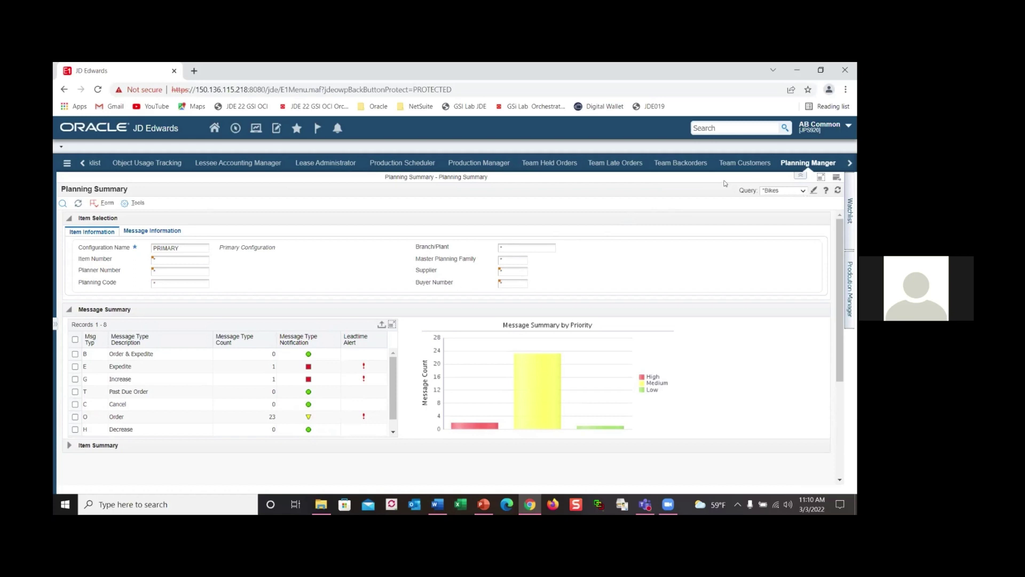
mouse_move(725, 182)
mouse_down()
mouse_move(799, 191)
mouse_move(783, 208)
mouse_up()
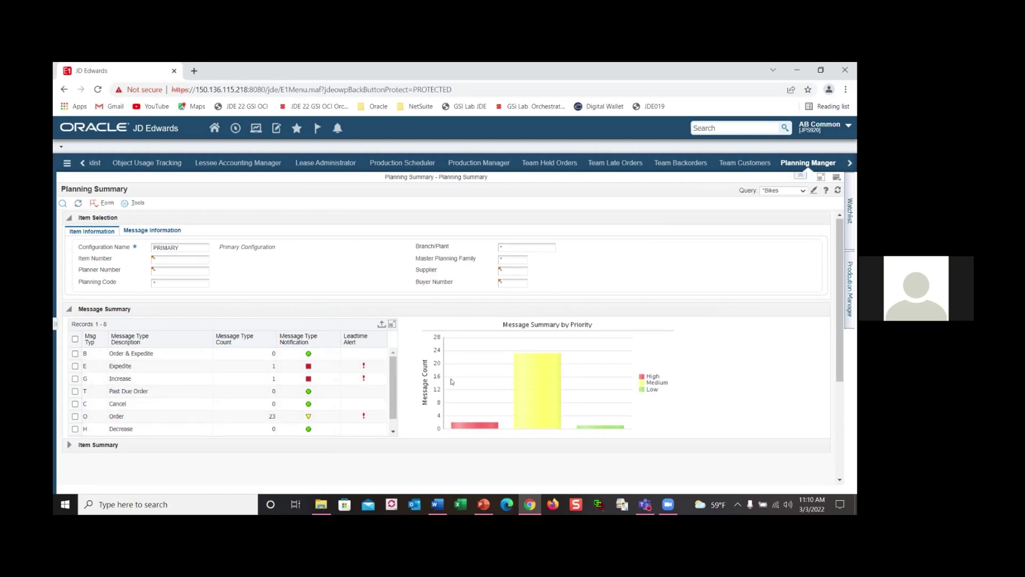
Step: Drill into the High priority bar of the Message Summary by Priority chart to list the affected items
click(473, 425)
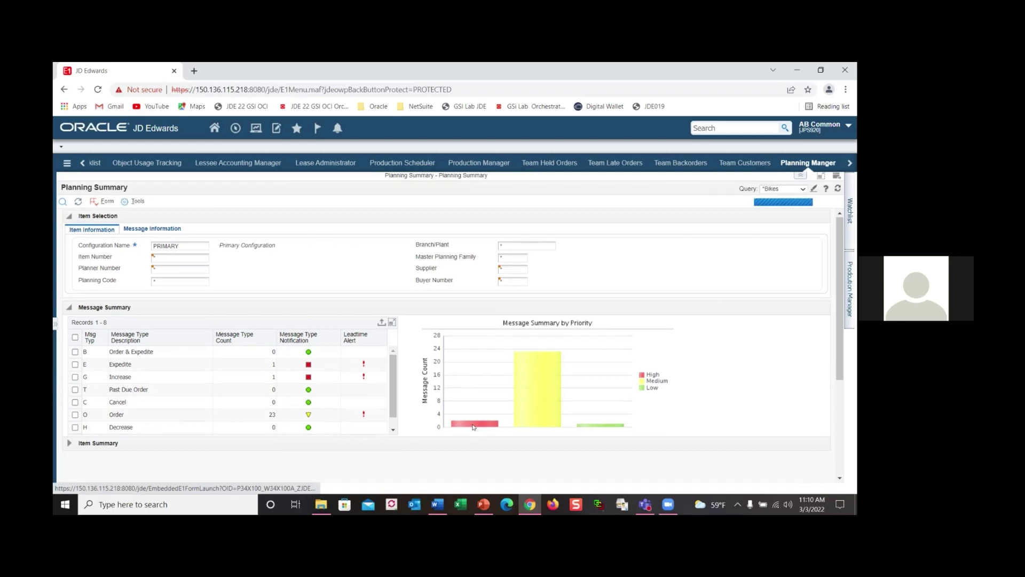
scroll(595, 338, down, 4)
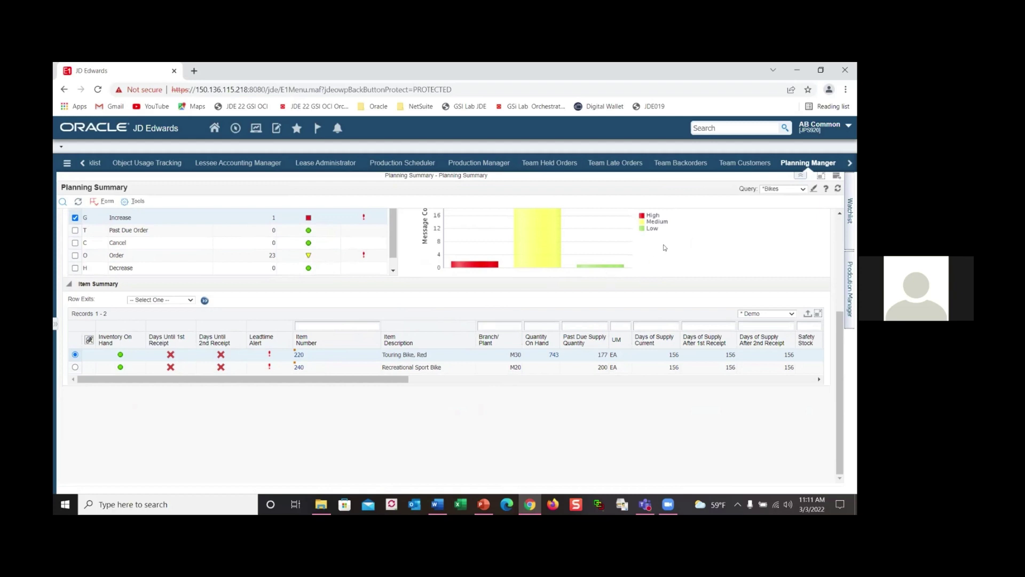
scroll(665, 248, up, 2)
scroll(534, 295, down, 2)
scroll(535, 295, down, 1)
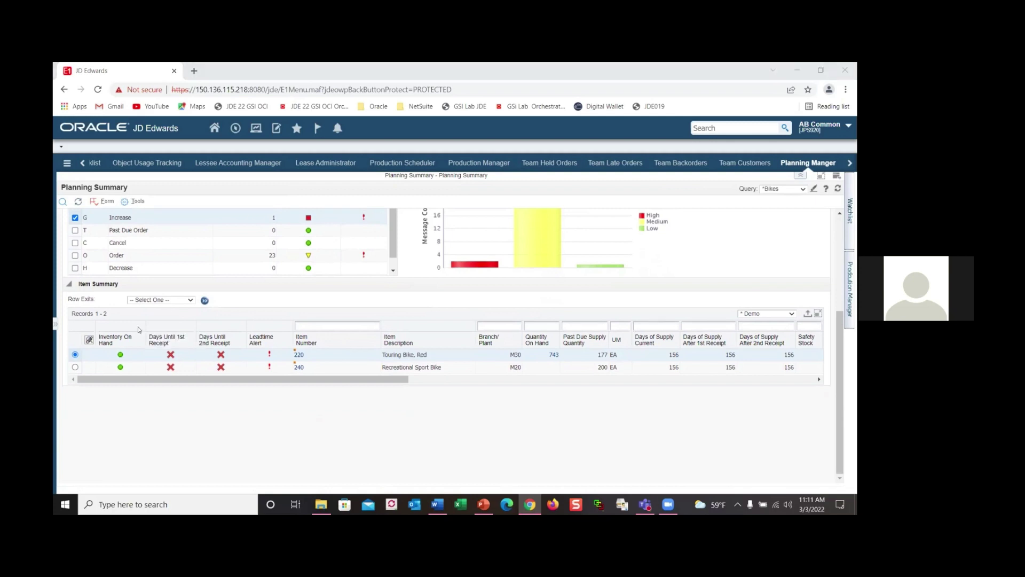
Step: Examine the inventory, receipt and leadtime alert indicators and the further columns in the Item Summary grid
drag(83, 324, 162, 325)
key(Escape)
mouse_move(121, 356)
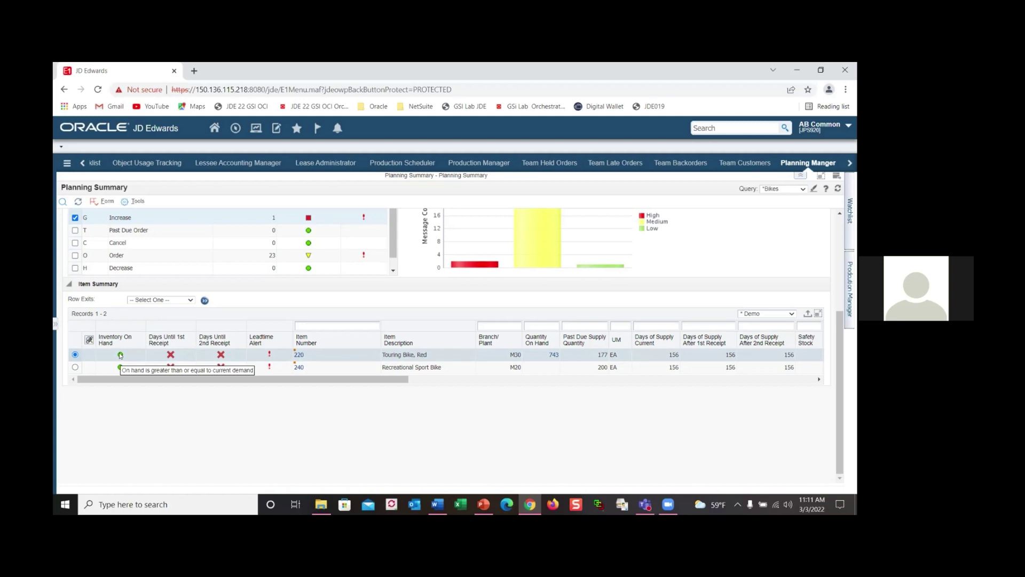
mouse_move(170, 357)
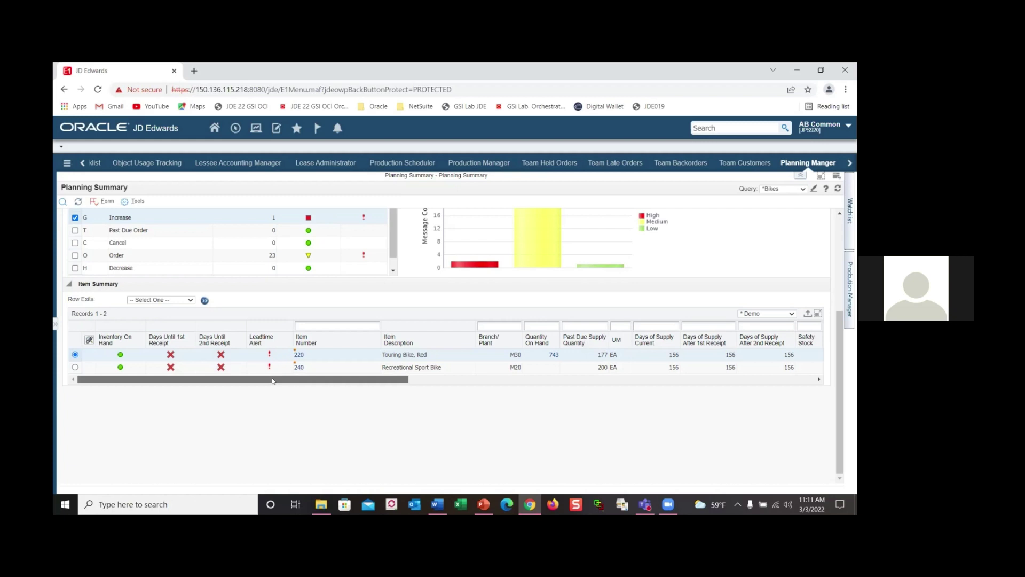
drag(272, 381, 290, 377)
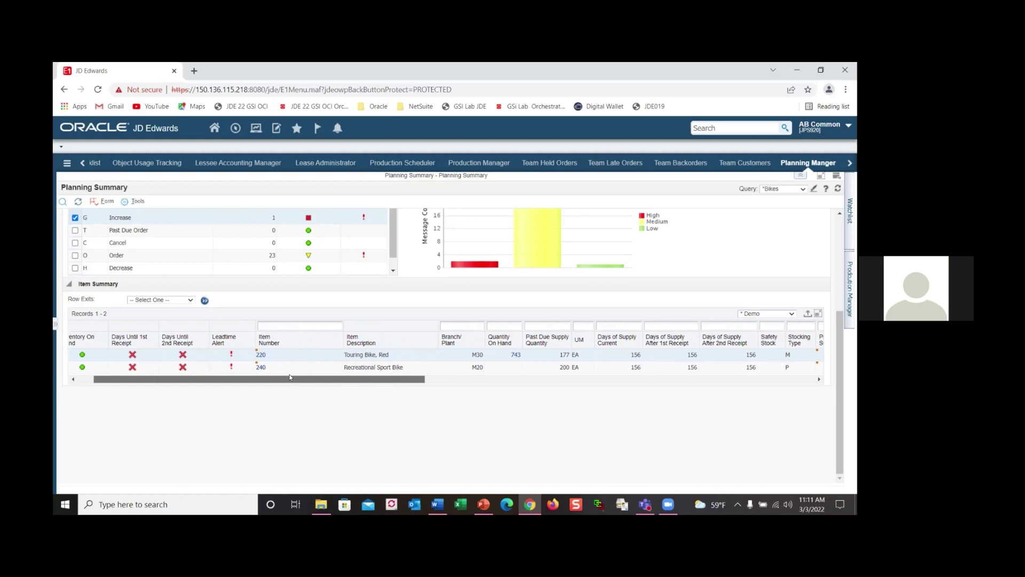
drag(288, 377, 230, 377)
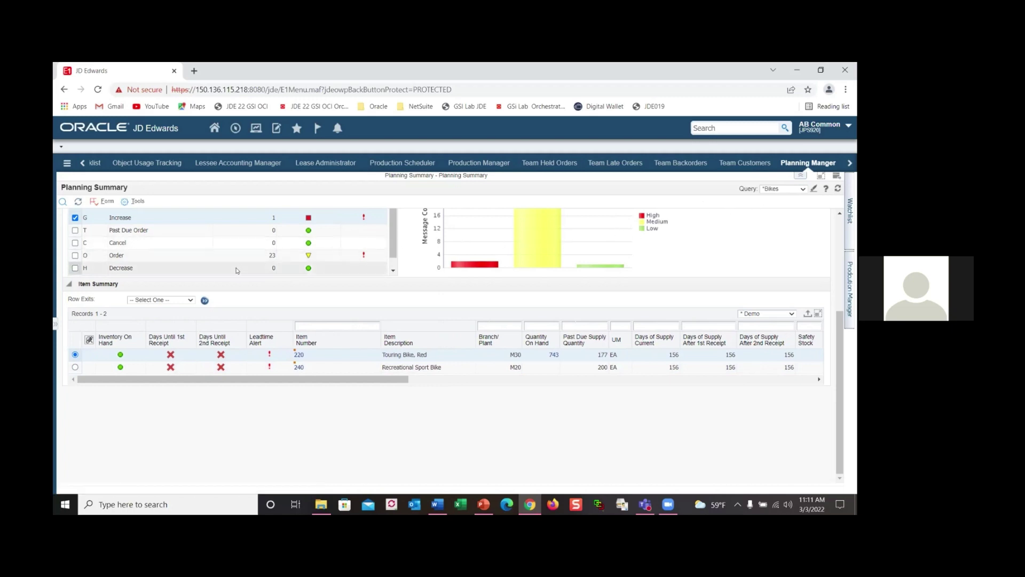
Step: Run the Supply/Demand Inquiry row exit for item 220, Touring Bike, Red, and review its Available to Promise chart and order records
click(188, 301)
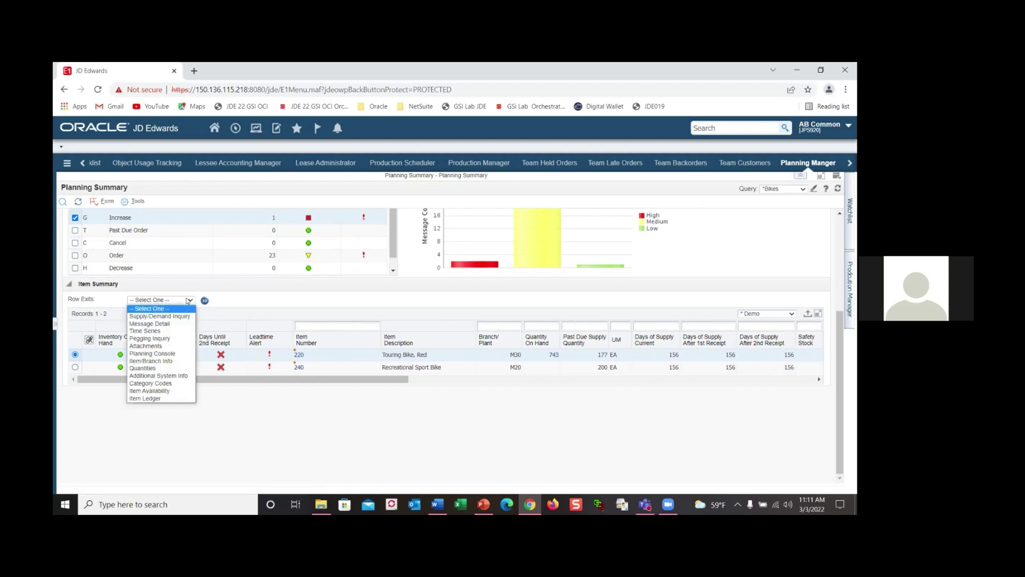
click(166, 317)
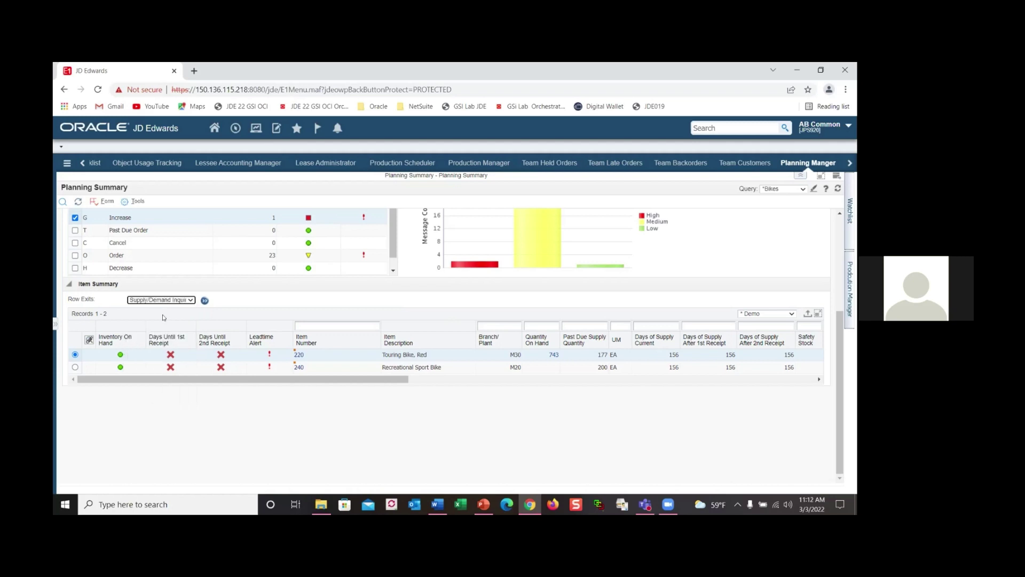
click(204, 301)
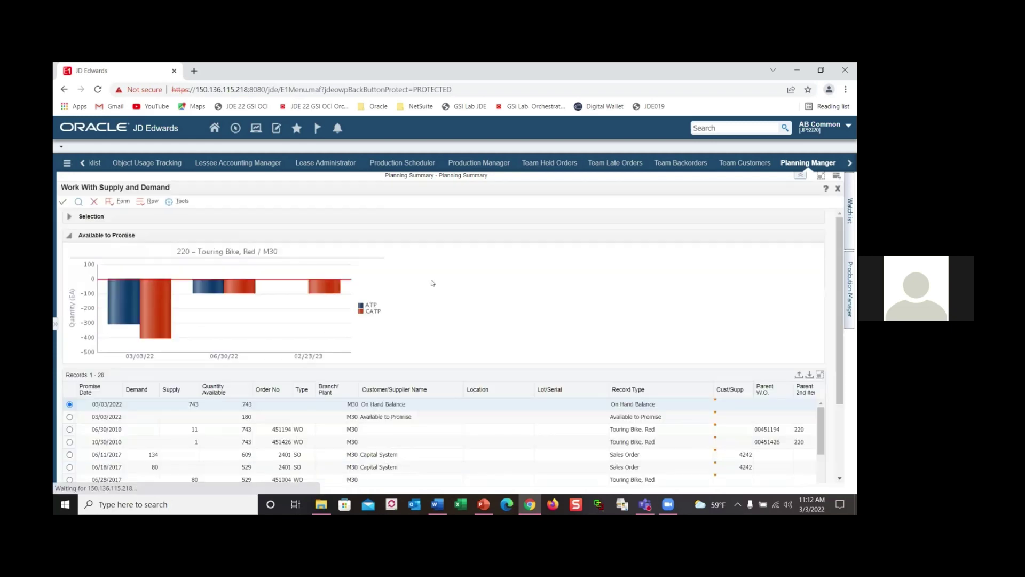
scroll(449, 276, down, 3)
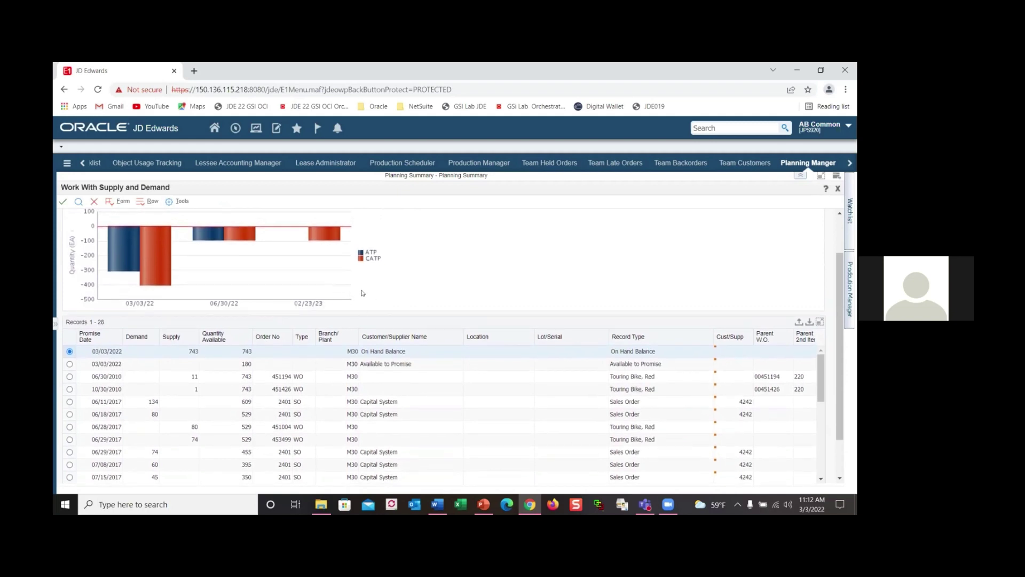
scroll(396, 267, up, 1)
scroll(396, 268, up, 2)
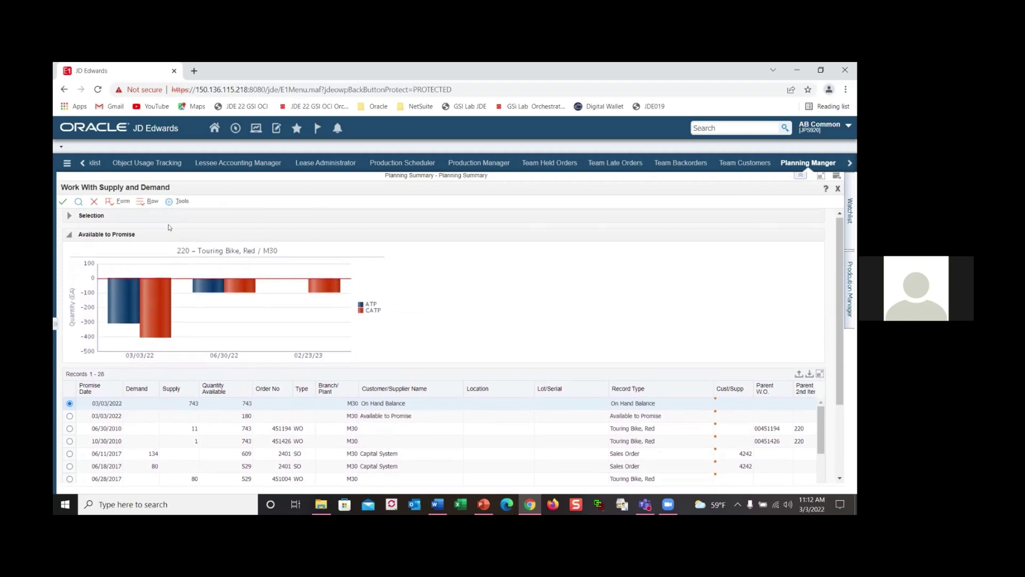
click(94, 203)
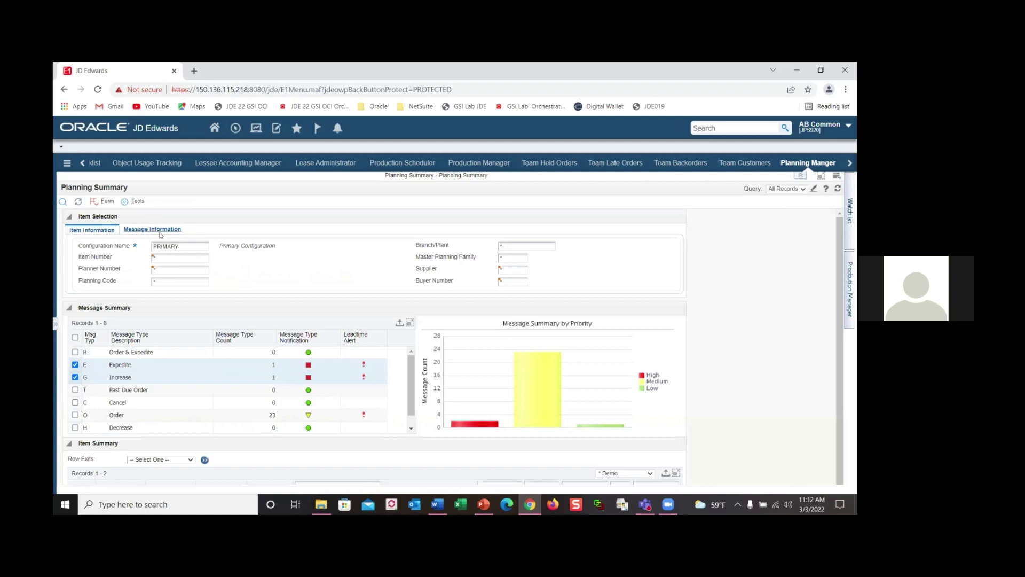
scroll(500, 315, down, 2)
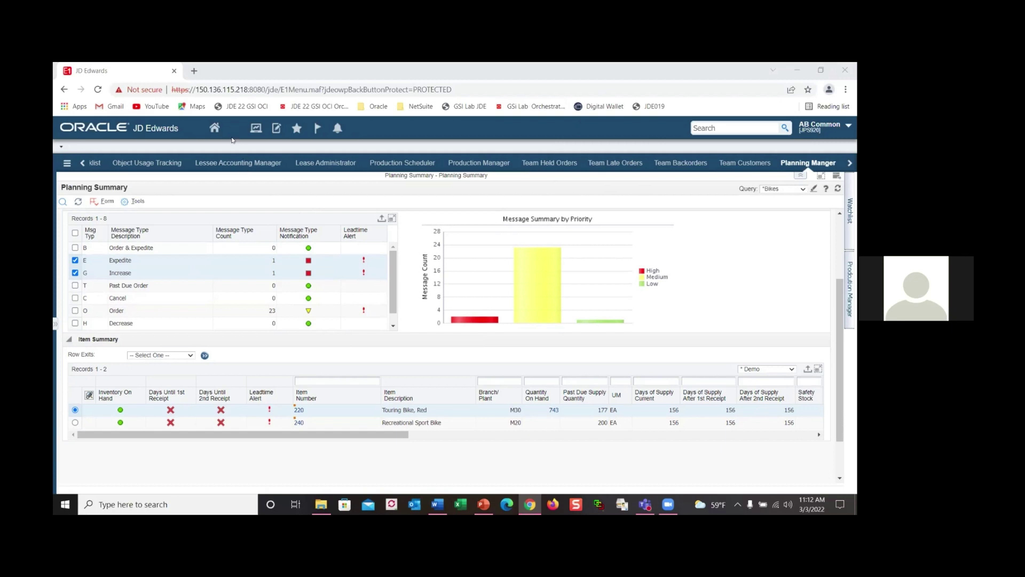
click(235, 129)
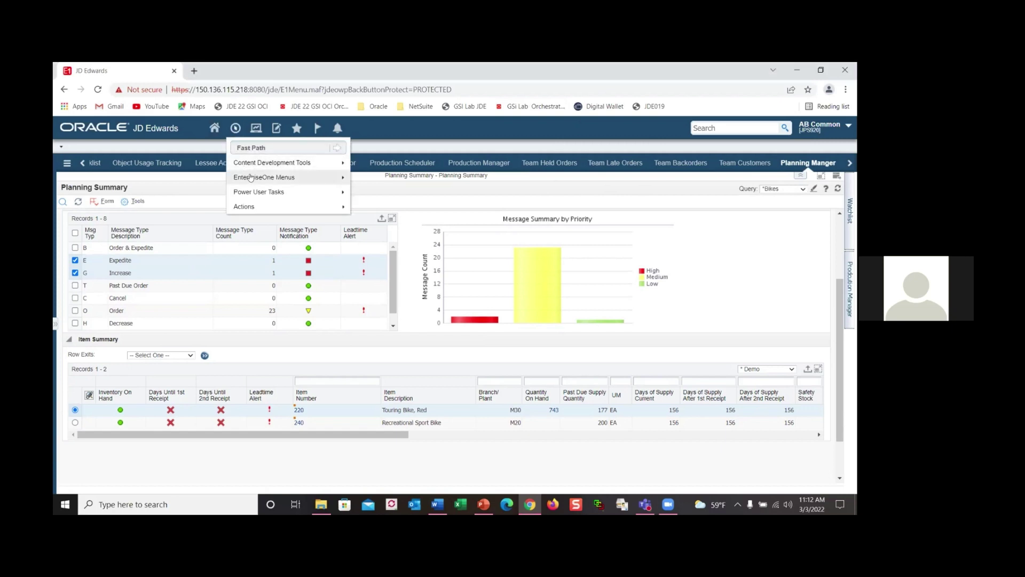
mouse_move(251, 178)
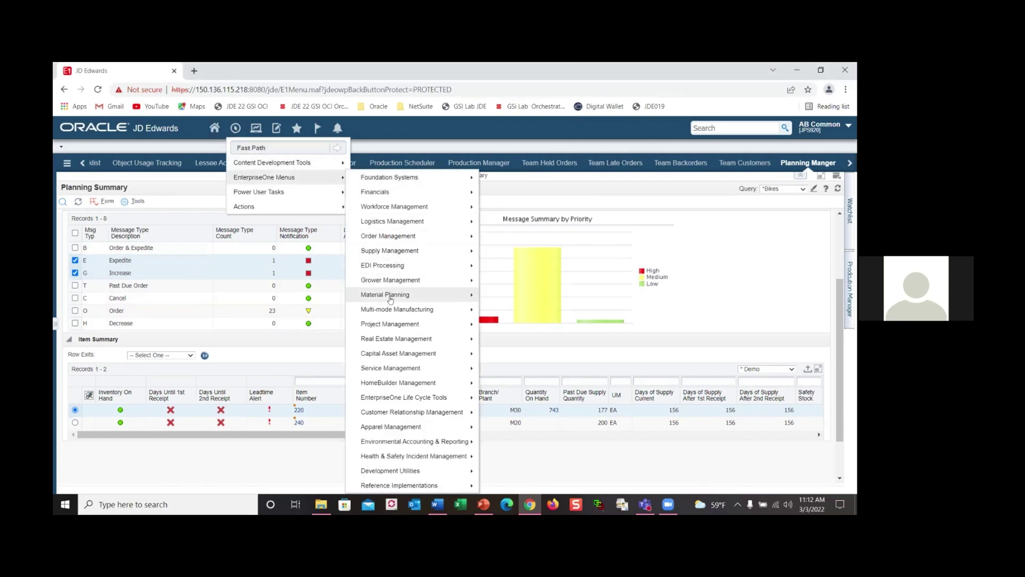
mouse_move(390, 298)
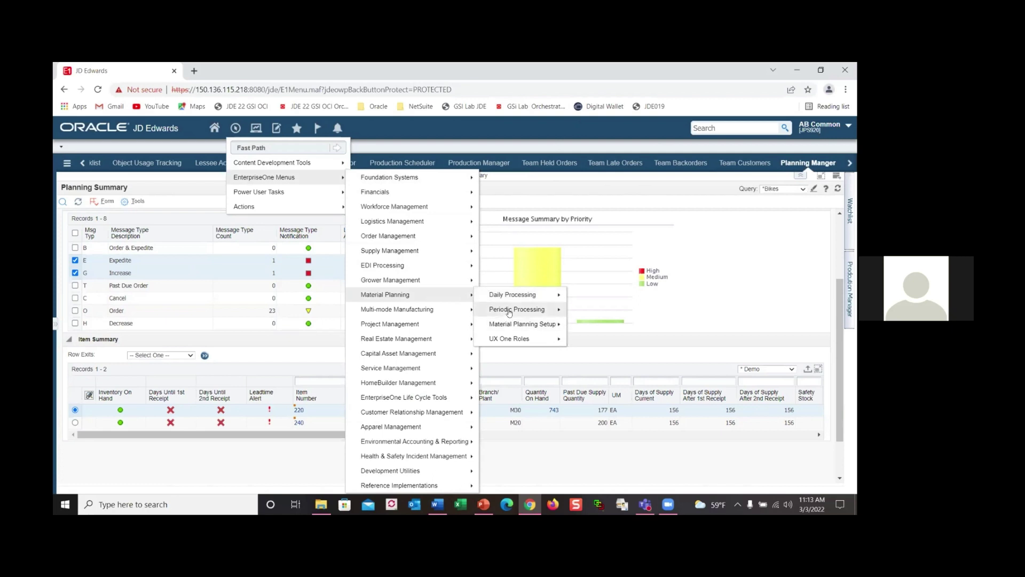
mouse_move(513, 294)
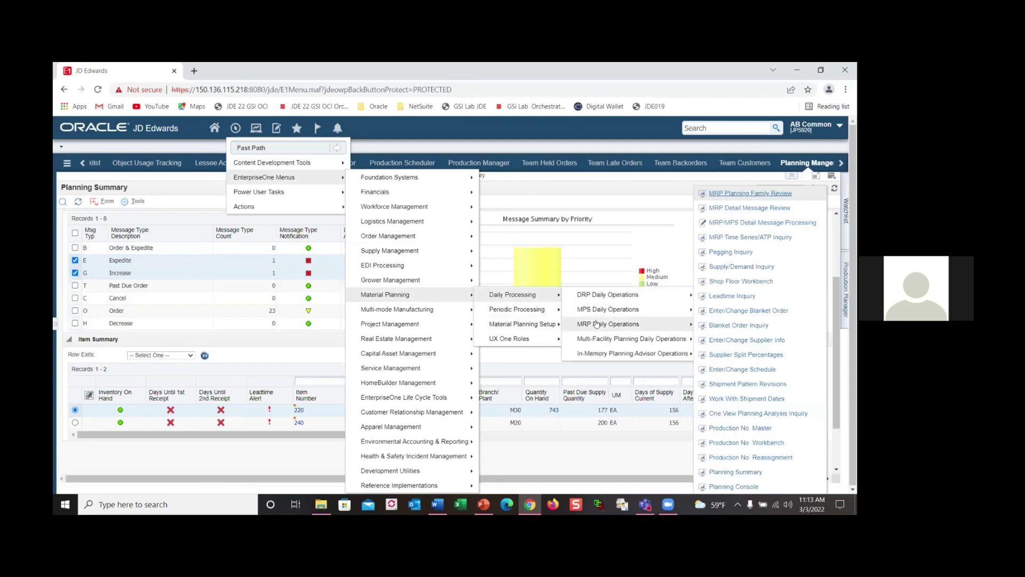
mouse_move(609, 353)
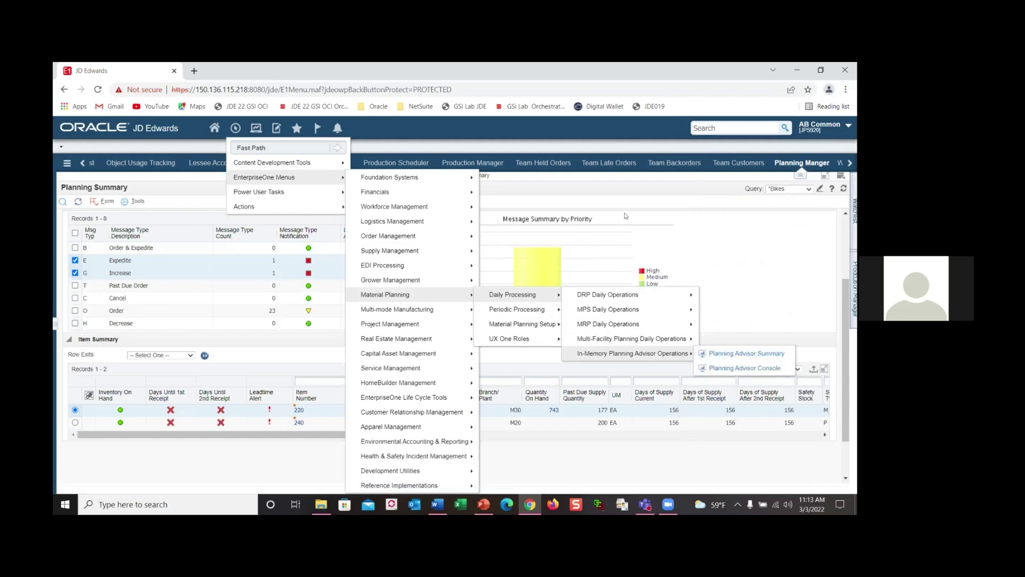
click(235, 128)
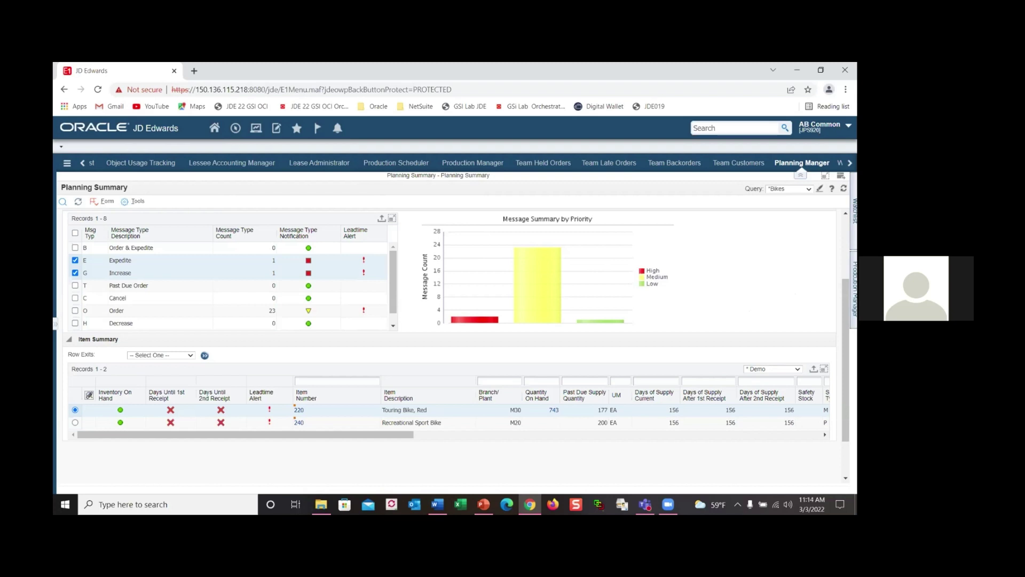
Step: Run the Planning Console row exit for item 220, Touring Bike, Red, and review its planning selection alerts
scroll(466, 265, down, 1)
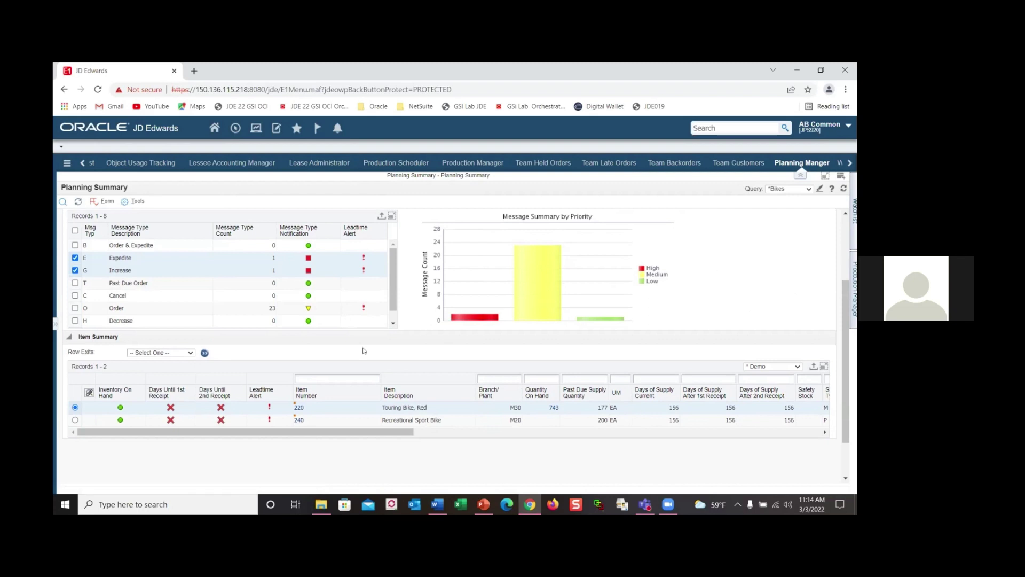
click(186, 353)
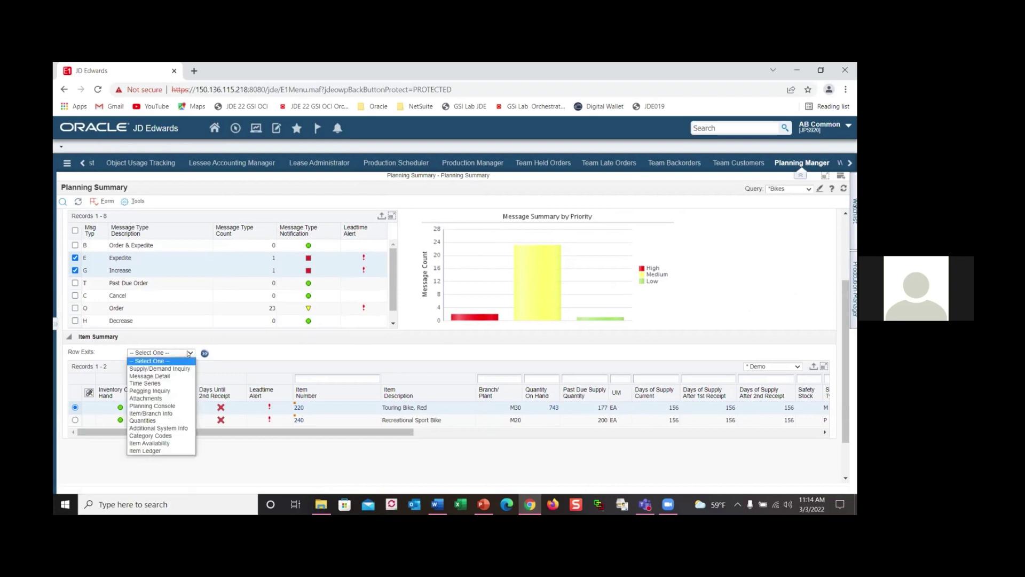
click(164, 407)
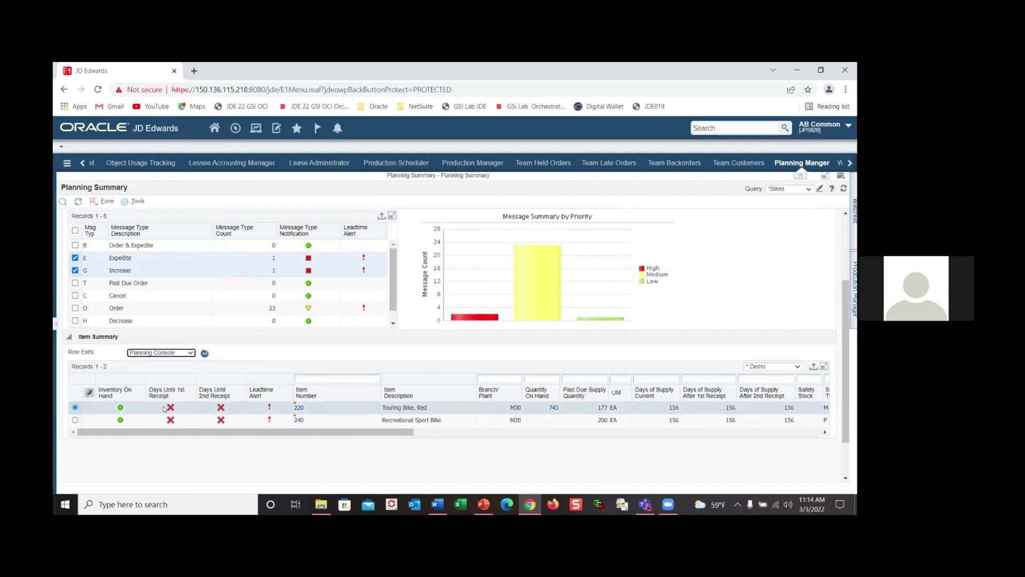
click(205, 353)
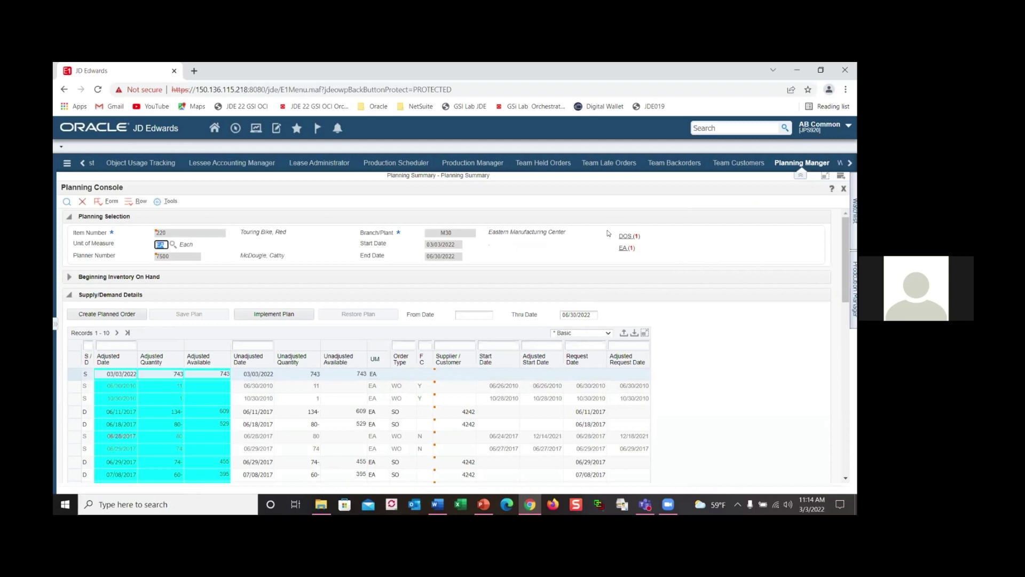
mouse_move(612, 220)
mouse_down()
mouse_move(609, 246)
mouse_move(679, 262)
mouse_move(671, 223)
mouse_move(590, 224)
mouse_up()
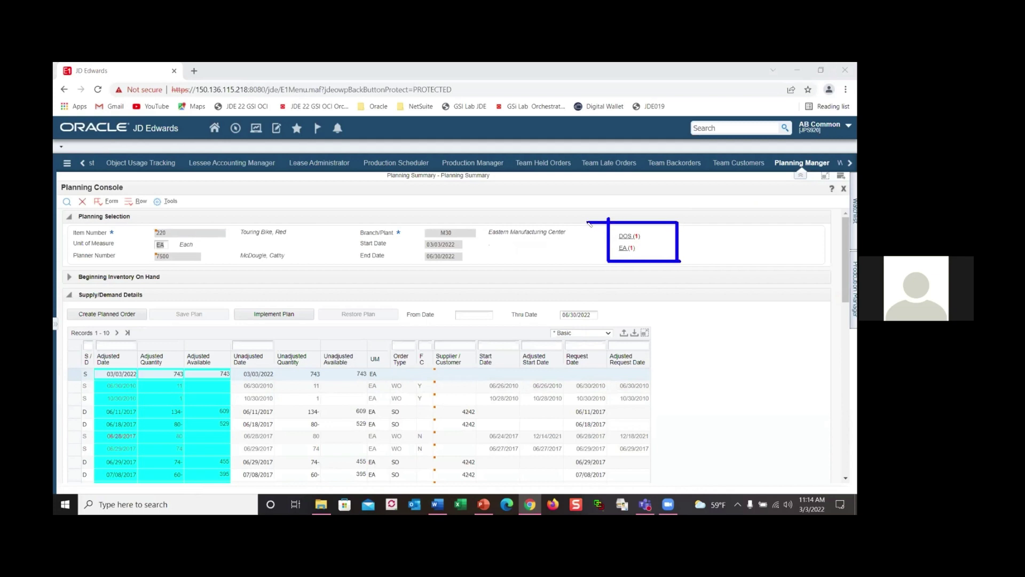
key(Escape)
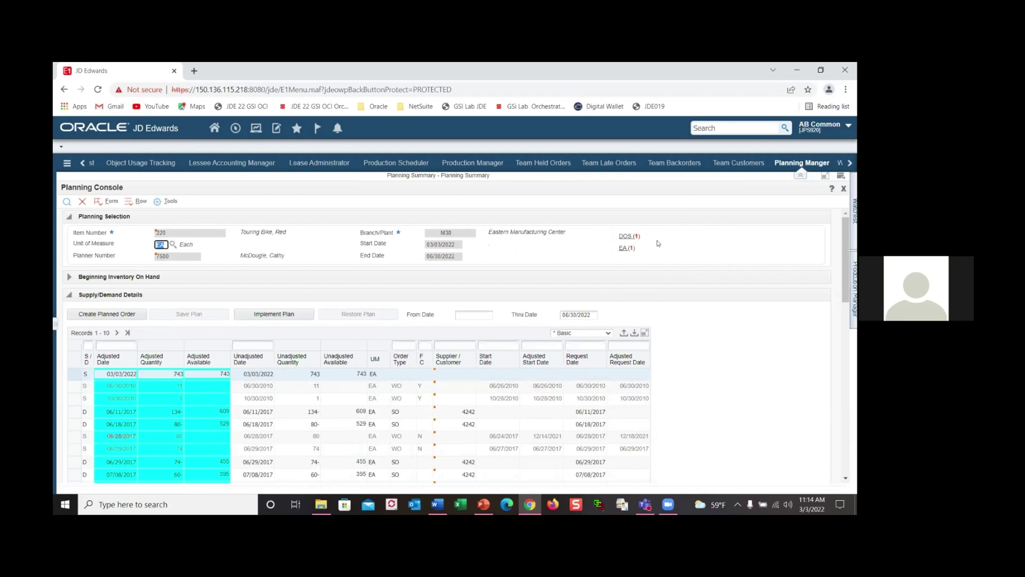
Step: Open the Critical Component Summary from the EA alert, show the parent item details and switch the item balance chart to Unadjusted
click(623, 248)
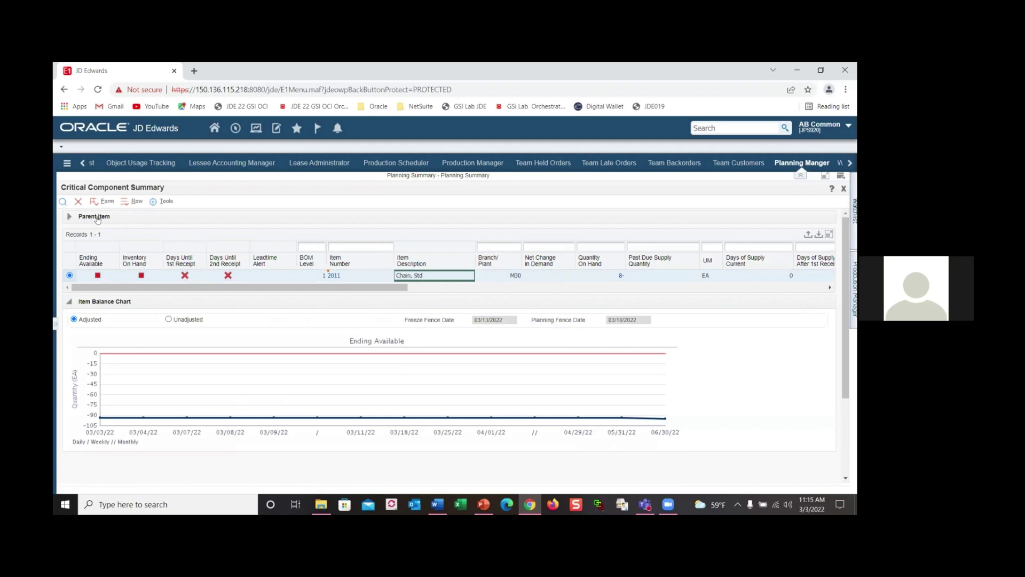
click(69, 218)
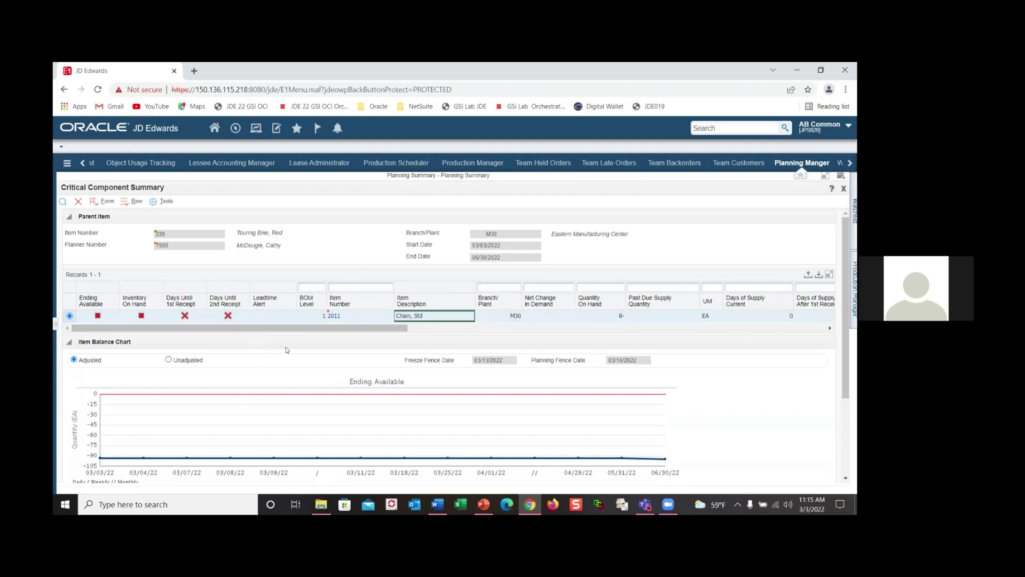
scroll(277, 350, down, 2)
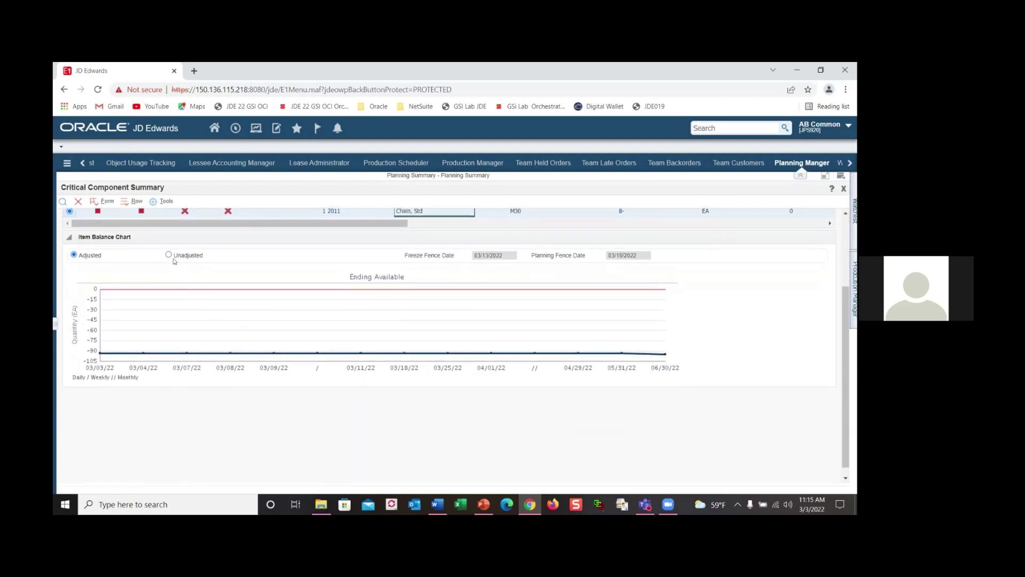
click(168, 255)
scroll(323, 242, up, 2)
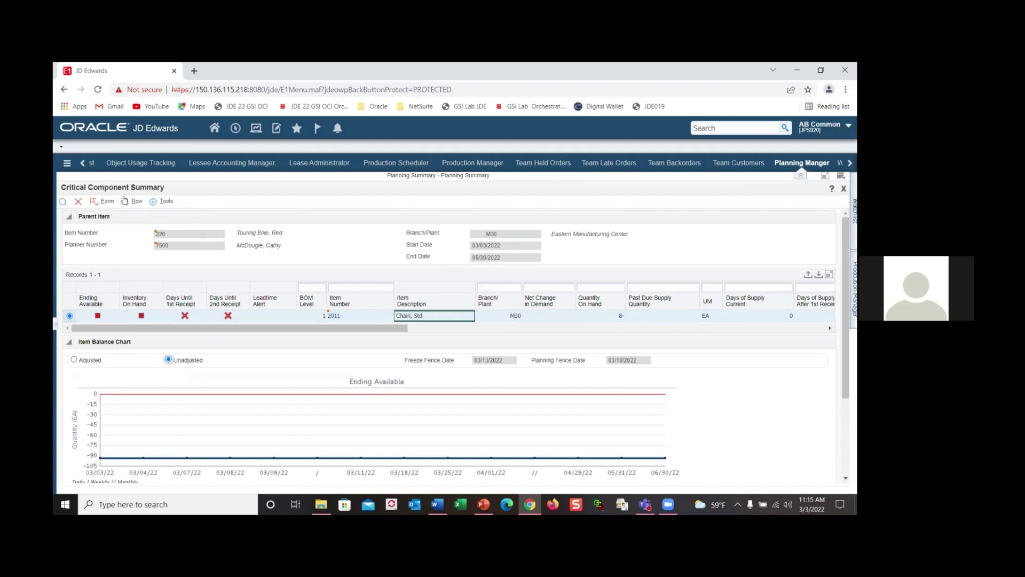
Step: Open the Planning Console for component 2011, Chain, Std, and expand its Beginning Inventory On Hand details
mouse_move(125, 200)
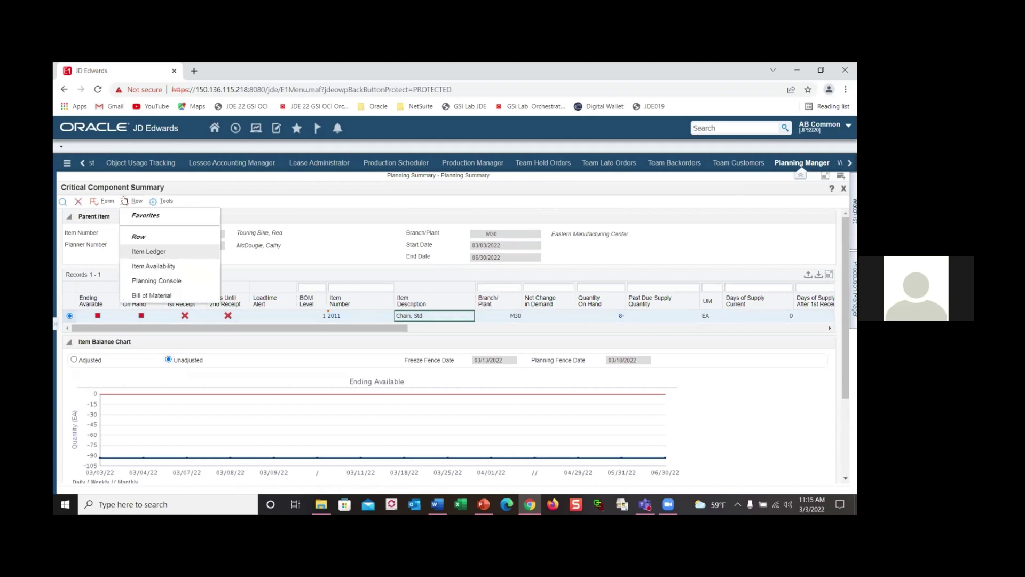
click(150, 280)
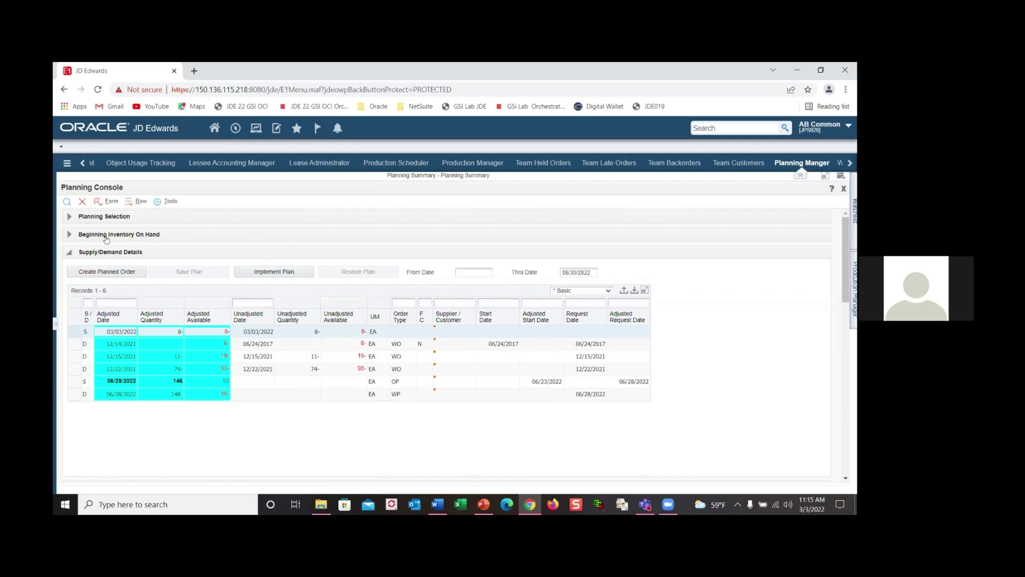
click(179, 332)
click(66, 235)
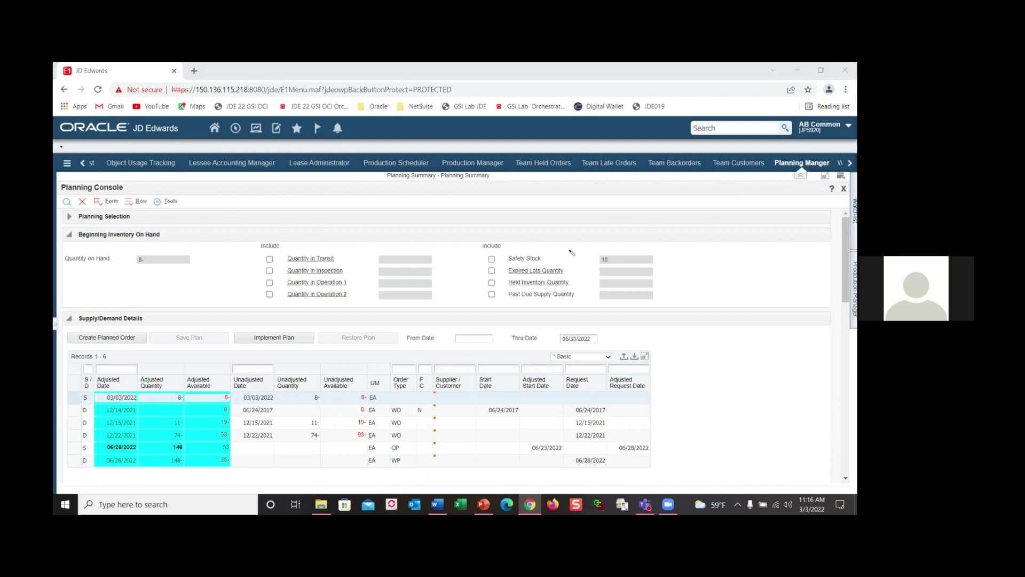
Step: Include Safety Stock in the beginning inventory and examine its effect on the unadjusted quantity
mouse_move(570, 251)
mouse_down()
mouse_move(591, 267)
mouse_move(661, 267)
mouse_move(615, 247)
mouse_move(570, 247)
mouse_up()
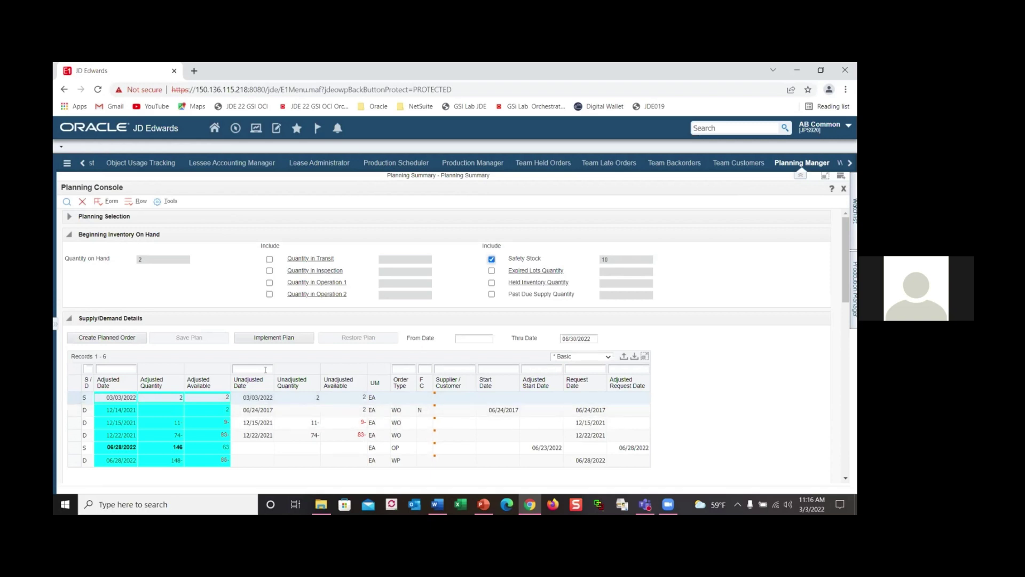
mouse_move(275, 368)
mouse_down()
mouse_move(332, 383)
mouse_move(319, 421)
mouse_move(272, 383)
mouse_move(272, 365)
mouse_up()
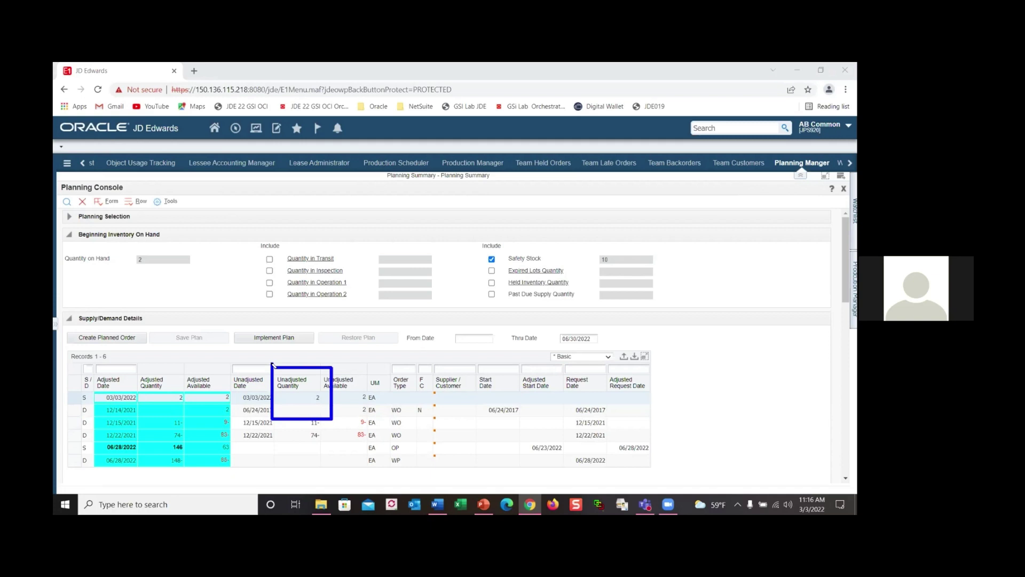
key(Escape)
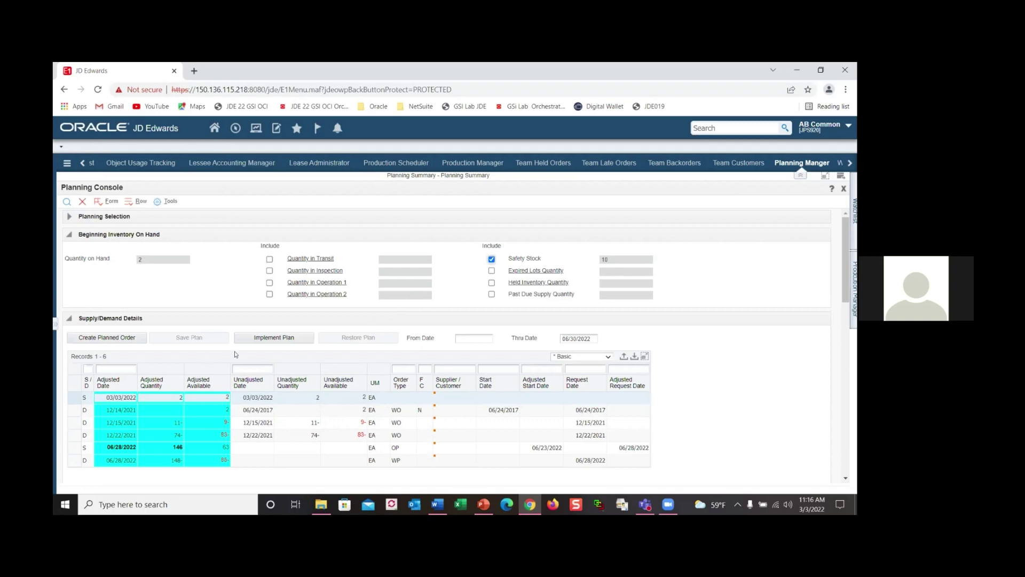
Step: Create and save a planned purchase order for 25 EA of item 2011, requested for 03/04/2022 from supplier Parts Emporium
click(106, 336)
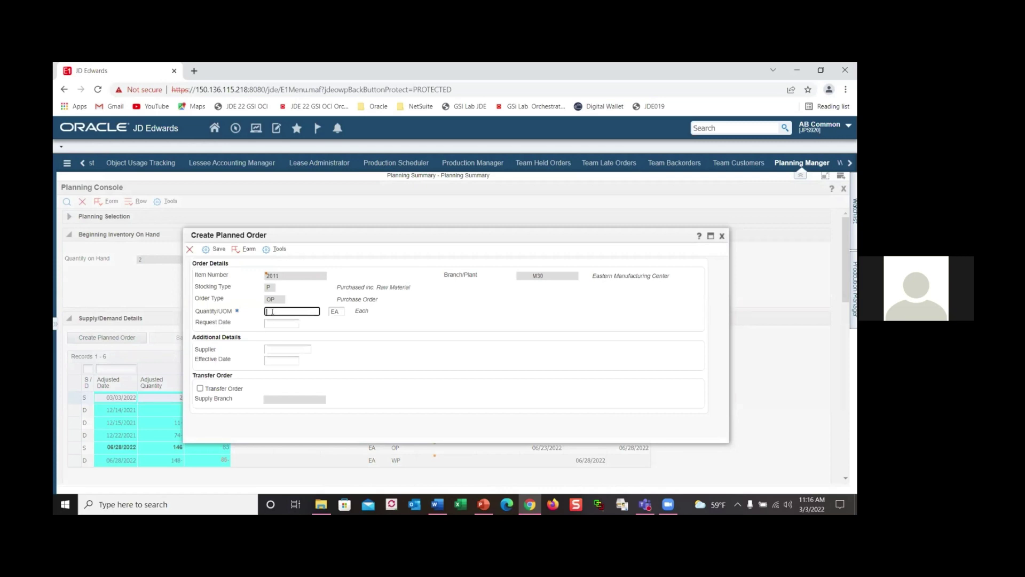
click(273, 312)
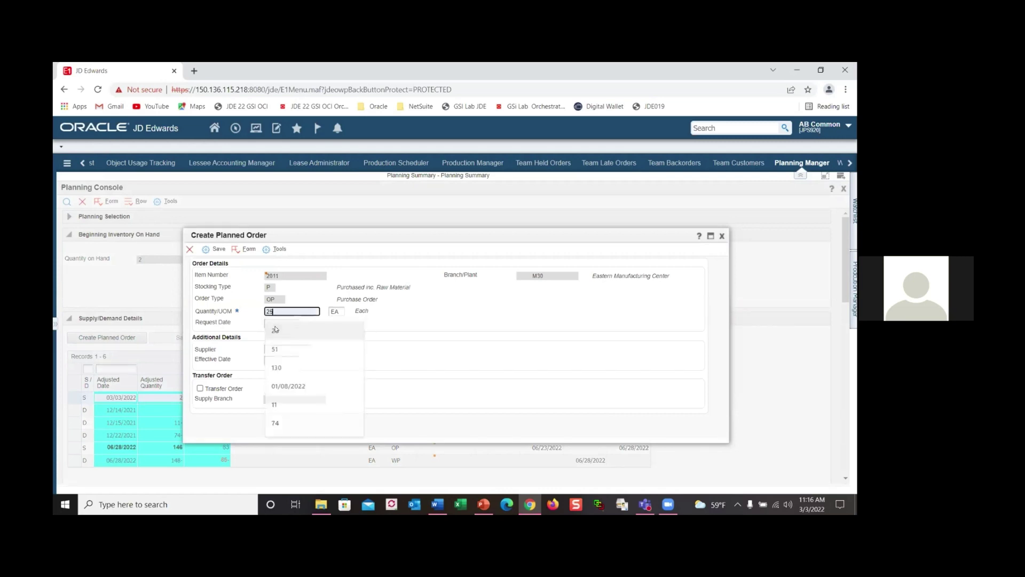
click(275, 329)
click(270, 323)
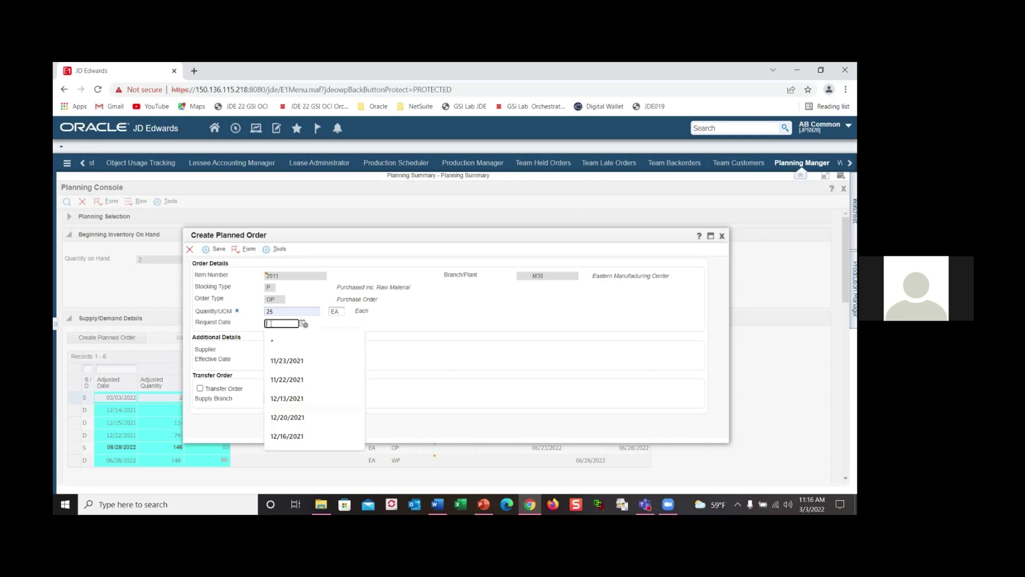
text(03/04/22)
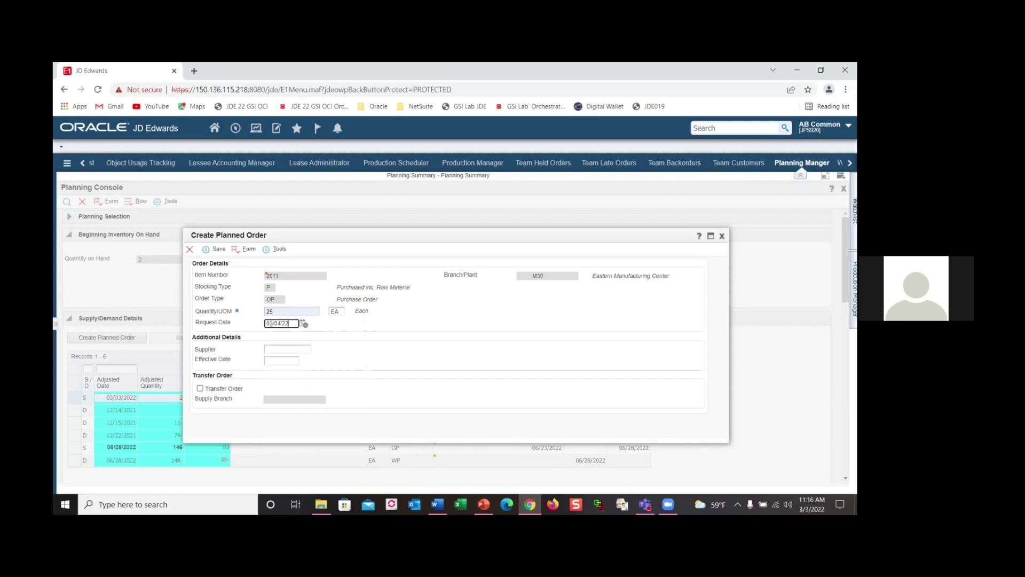
key(Tab)
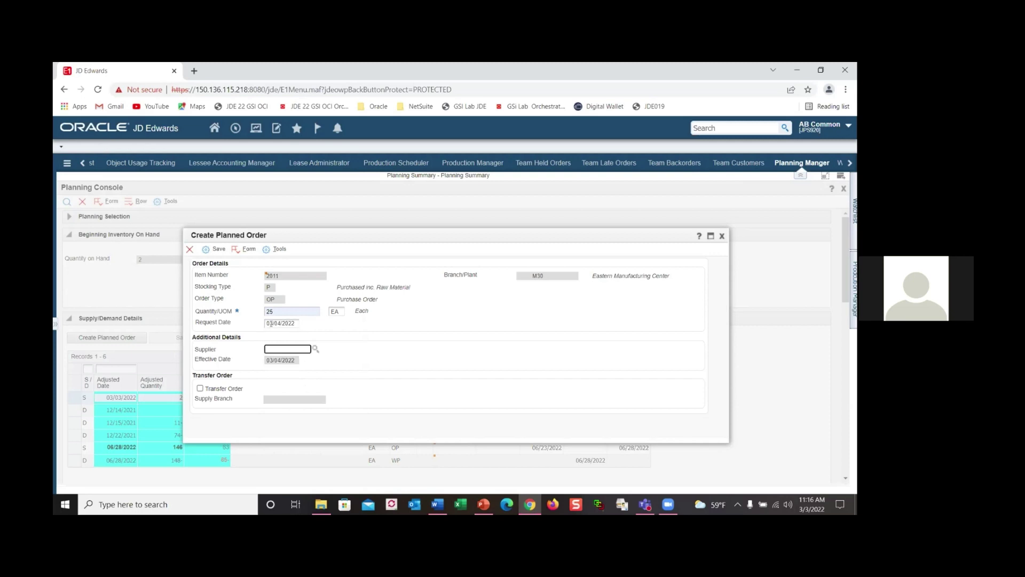
text(4343)
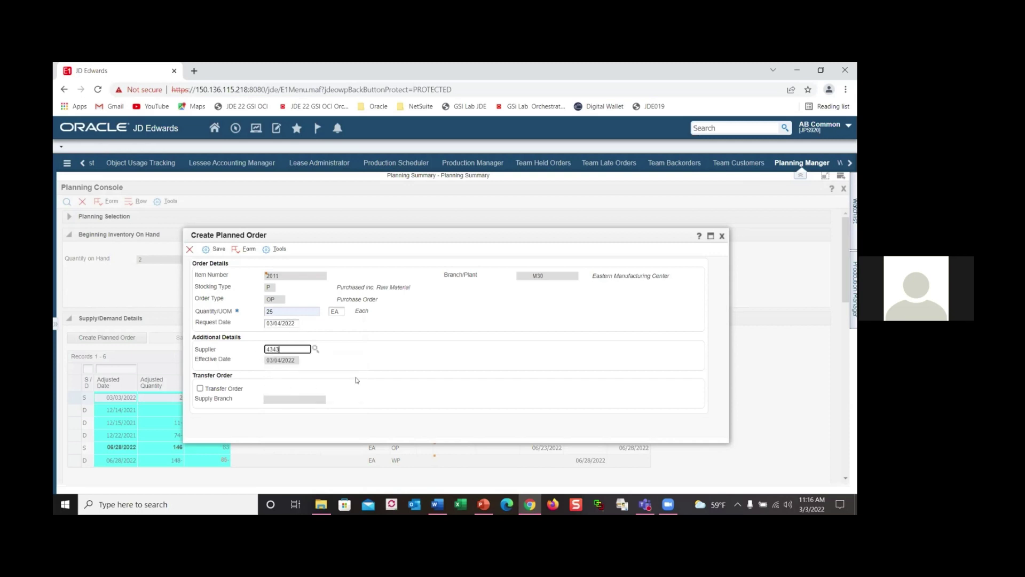
key(Tab)
click(205, 249)
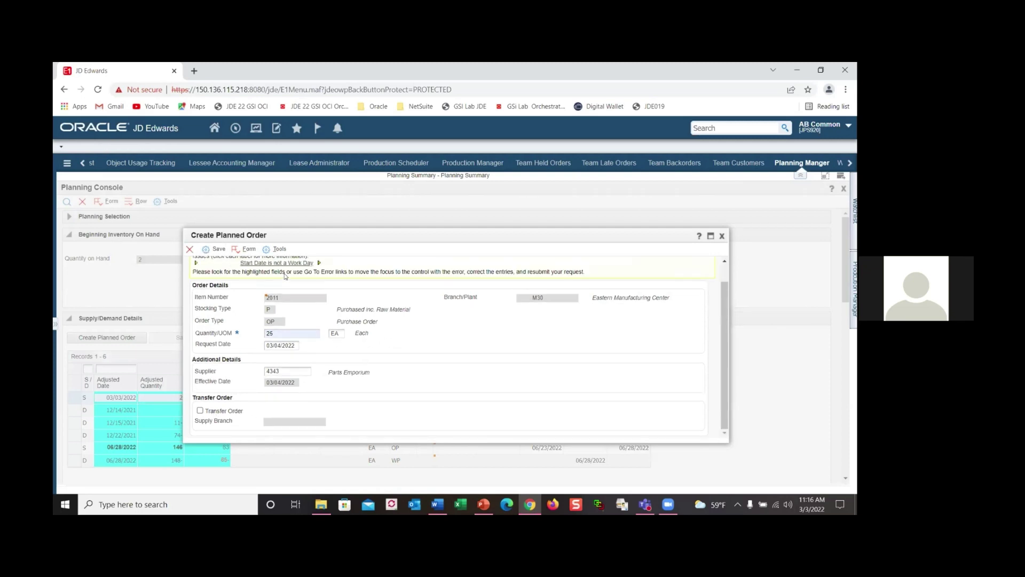
click(213, 250)
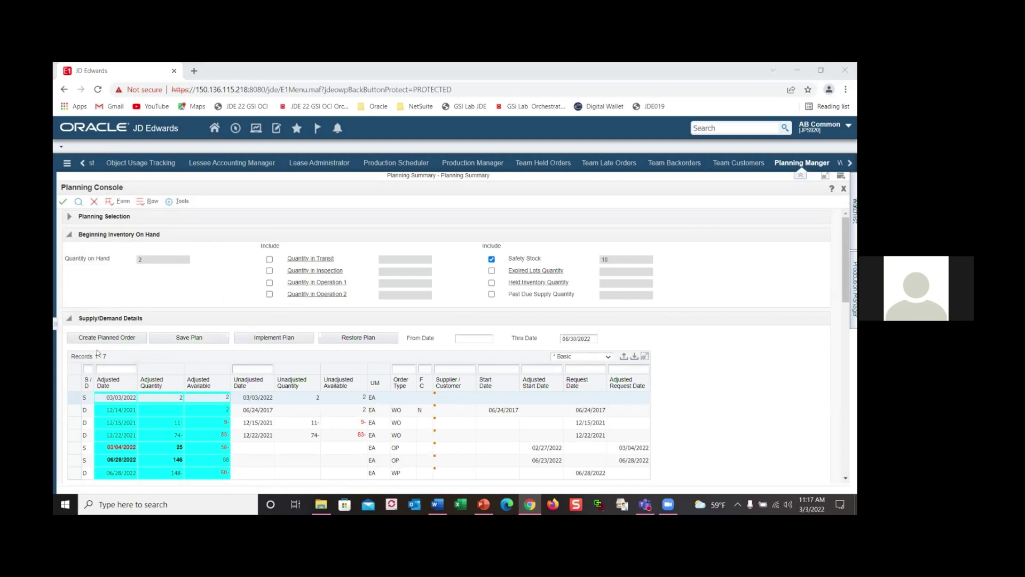
Step: Restore the original plan to discard the planned order and exclude Safety Stock from the beginning inventory
drag(98, 353, 415, 352)
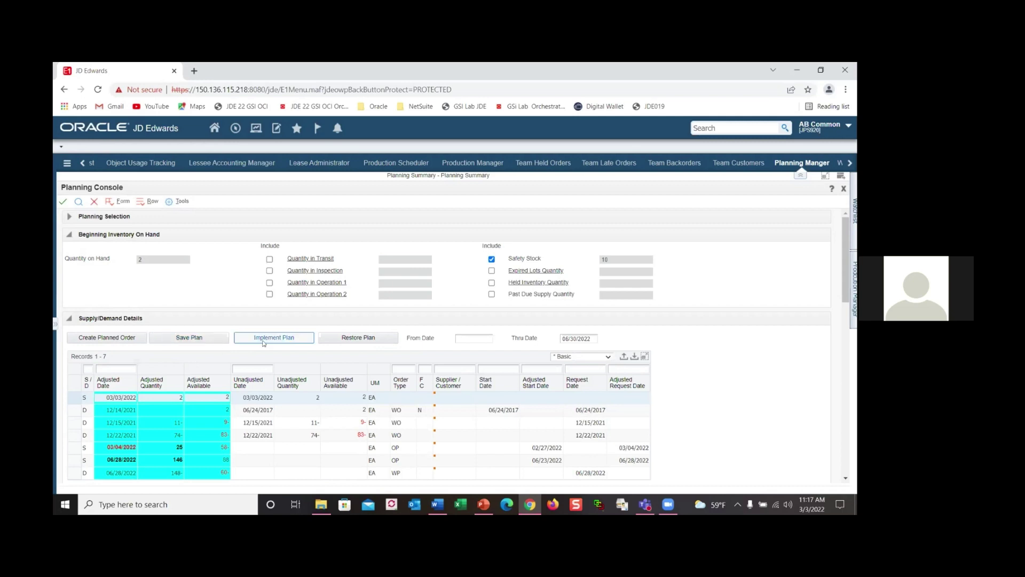
click(358, 339)
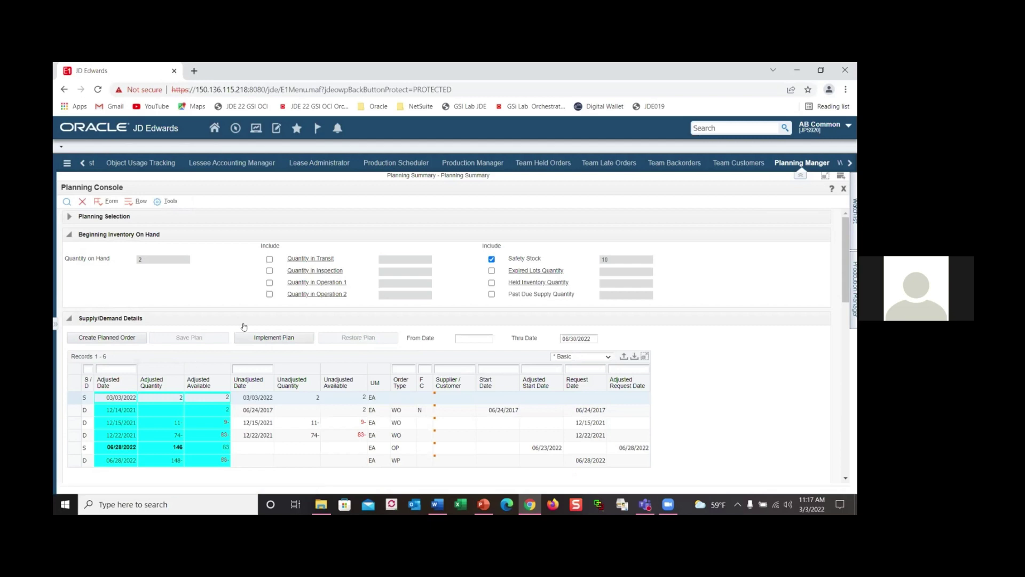
click(491, 260)
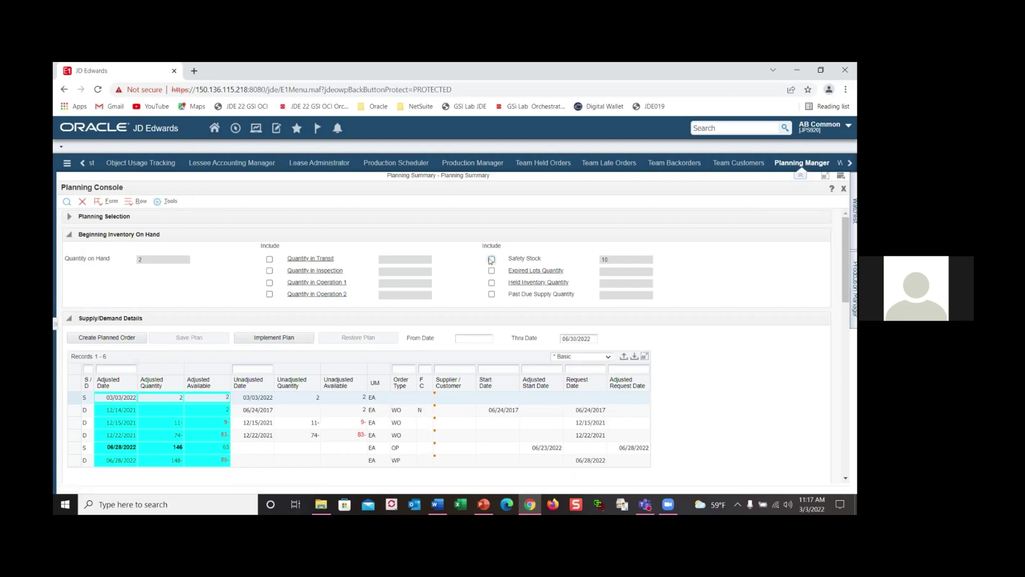
Step: Close both Planning Consoles and the Critical Component Summary to return to the Planning Summary
click(82, 201)
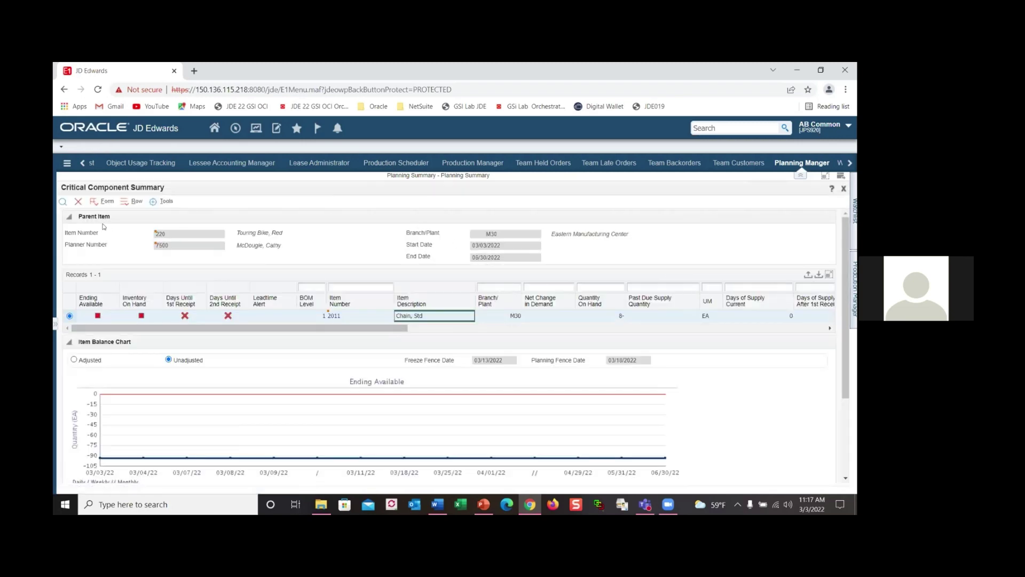
click(78, 202)
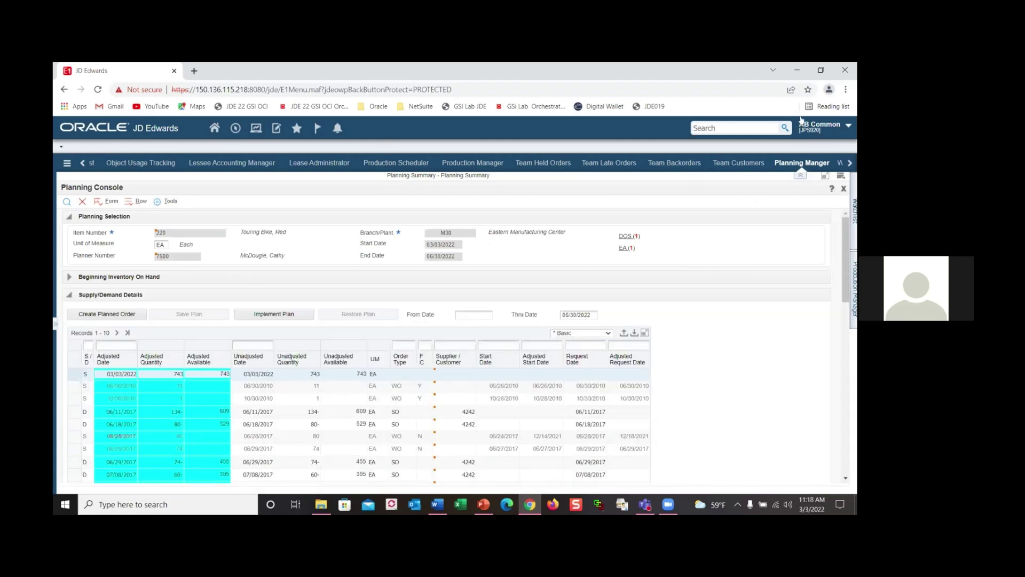
click(83, 202)
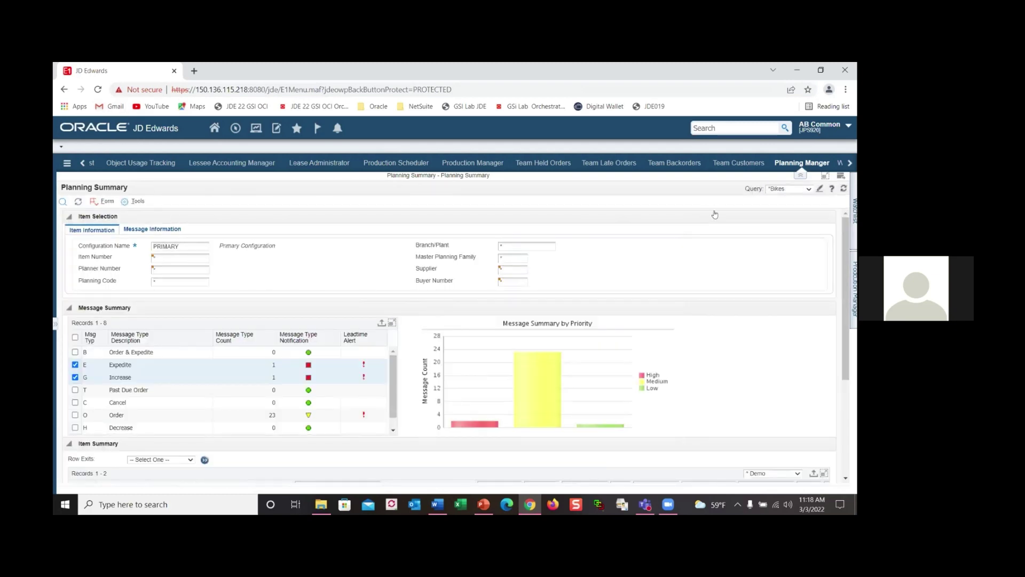
Step: Drill into the Medium priority bar of the message chart and review the listed items' inventory and receipt indicators
scroll(663, 248, down, 2)
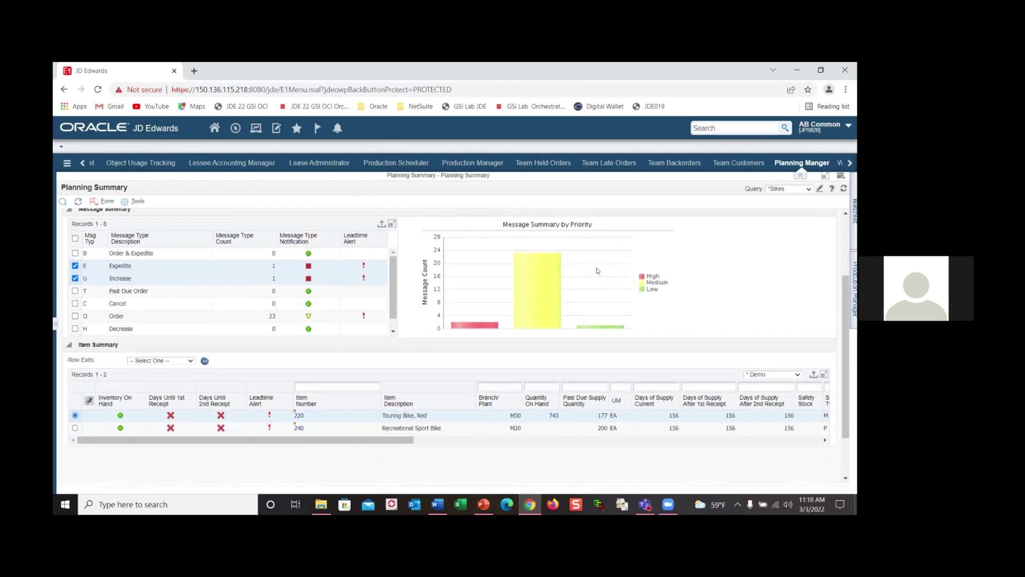
click(538, 284)
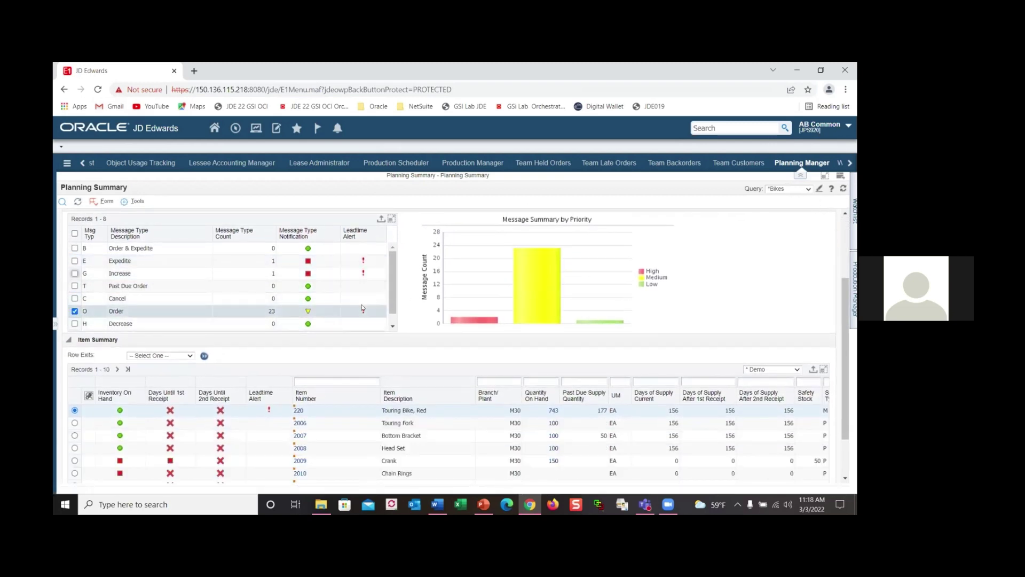
scroll(483, 329, down, 1)
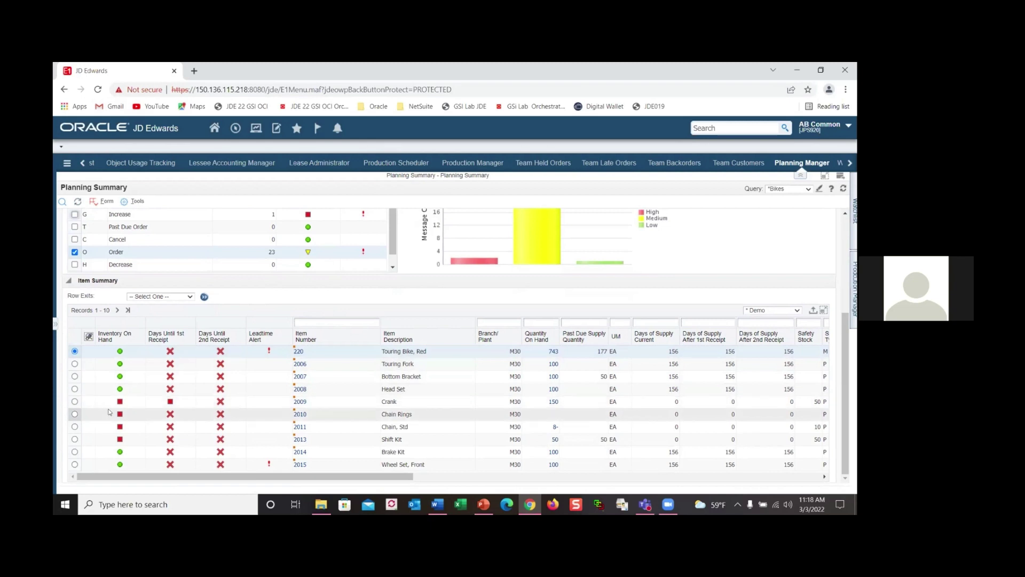
mouse_move(119, 403)
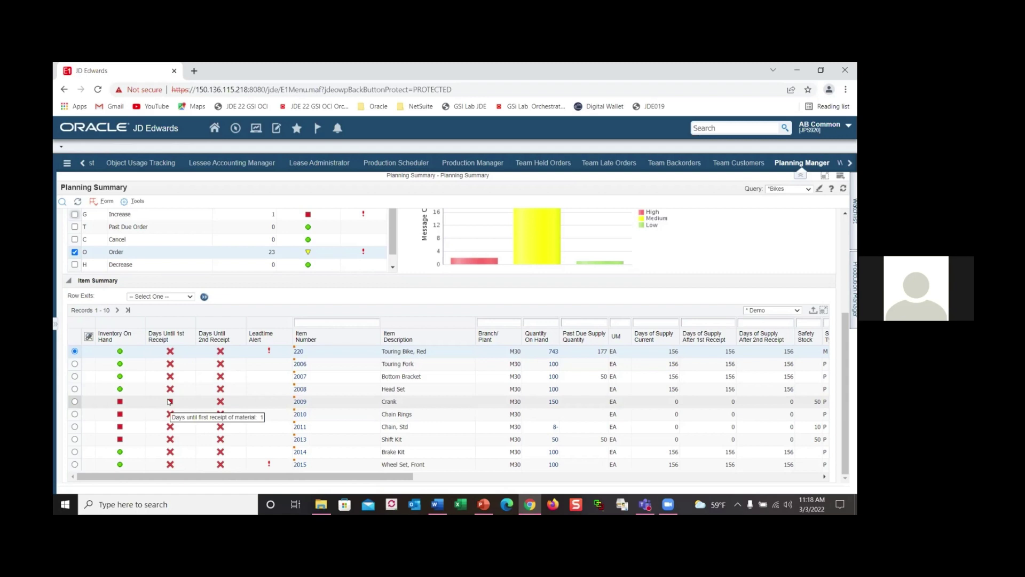
Step: Run the Supply/Demand Inquiry row exit for item 2009, Crank, review its 03/04/2022 purchase order record, and return to the Planning Summary
click(75, 401)
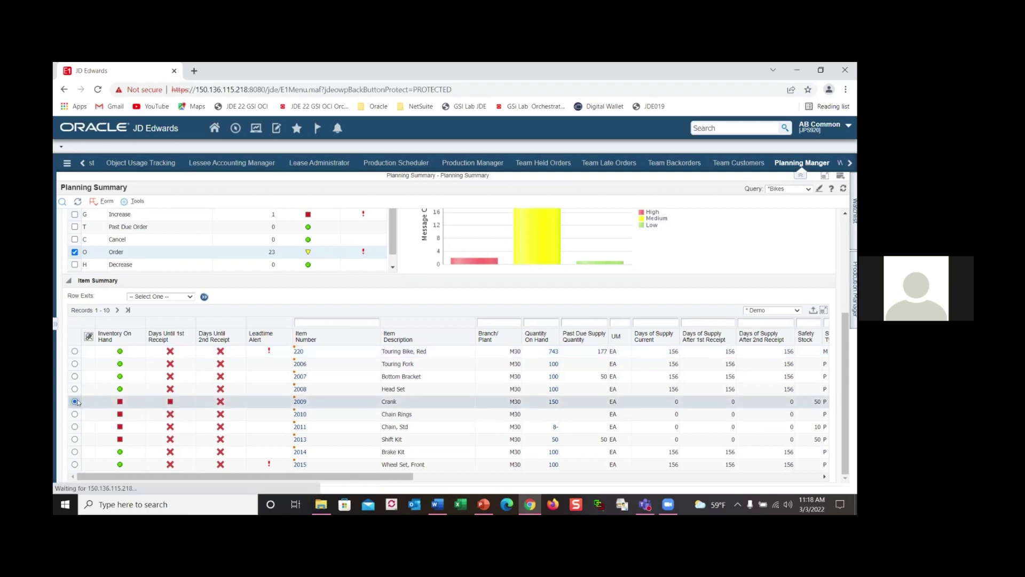
click(190, 297)
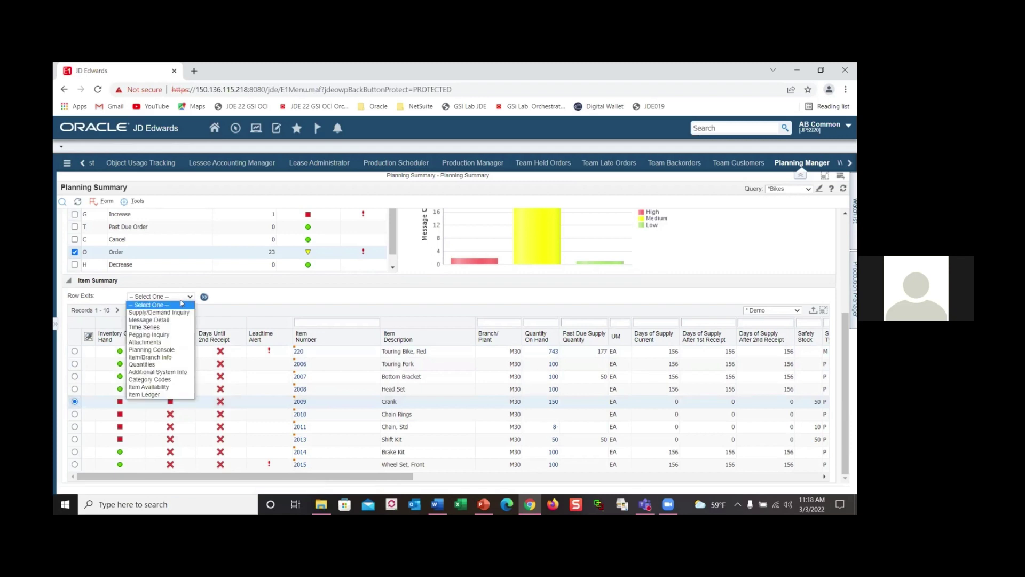
click(171, 314)
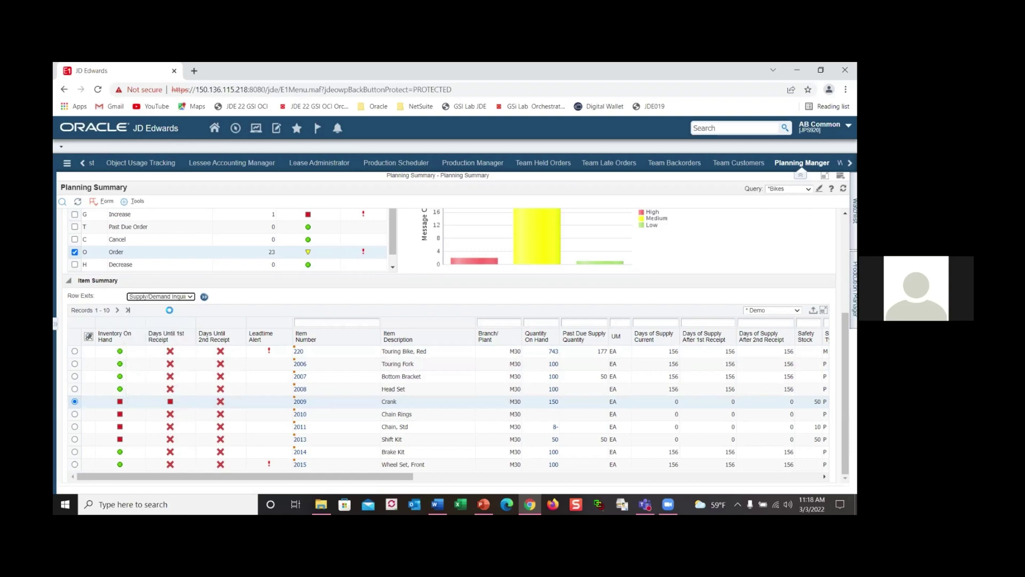
click(205, 298)
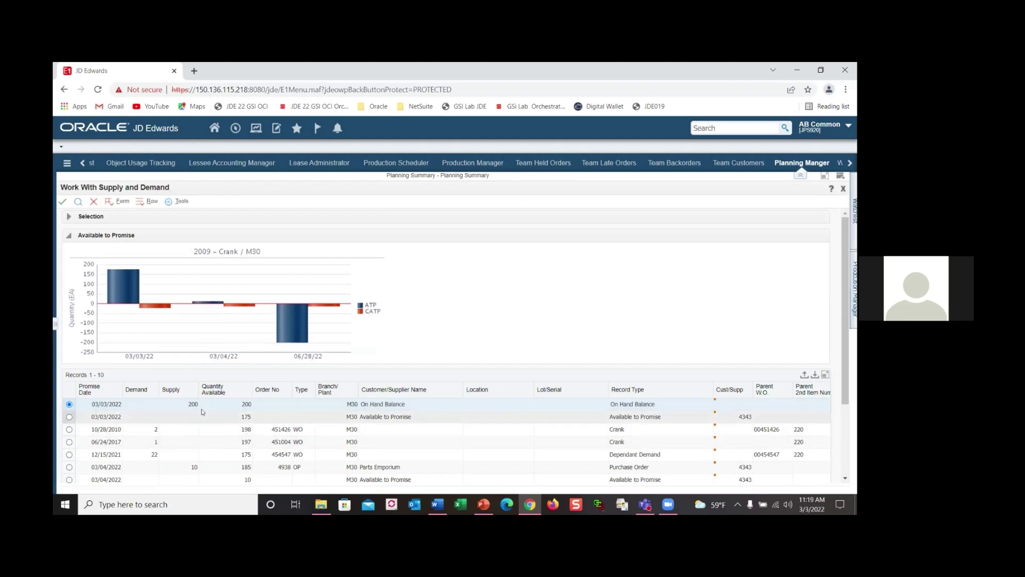
click(69, 467)
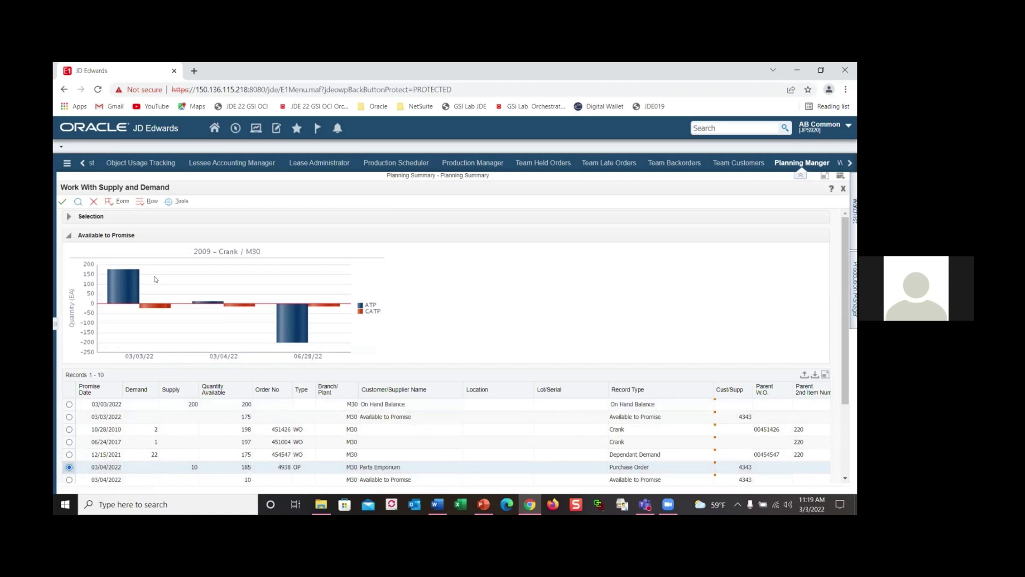
click(95, 201)
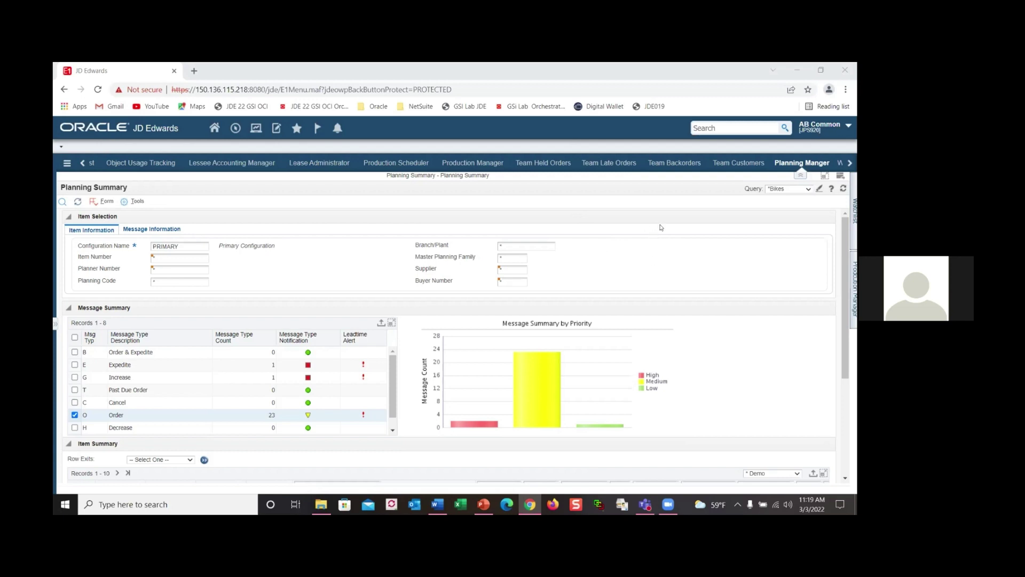
scroll(665, 231, down, 1)
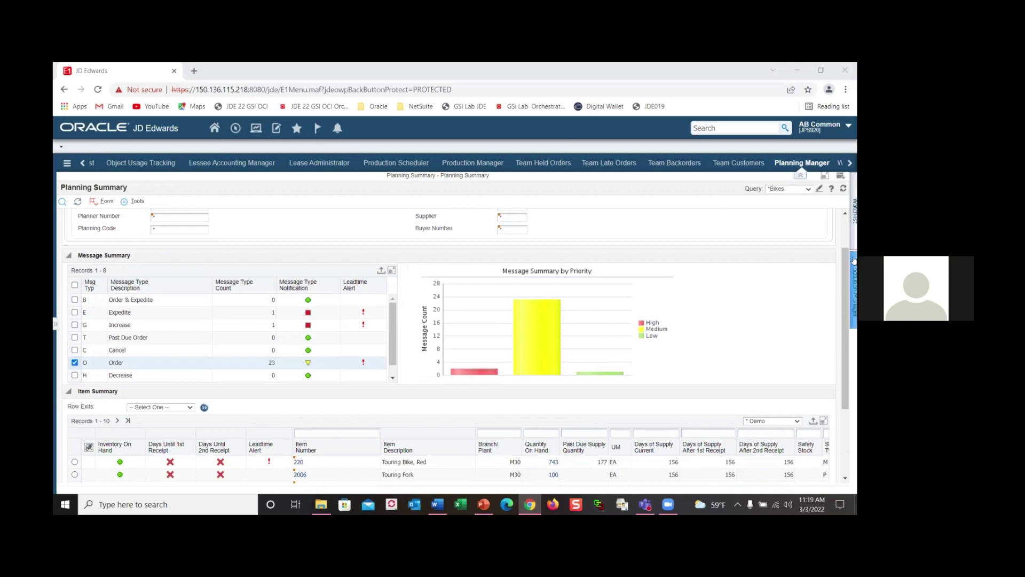
Step: Open the Planning Console row exit for item 2010, Chain Rings, from the item summary
scroll(464, 362, down, 1)
scroll(465, 363, down, 1)
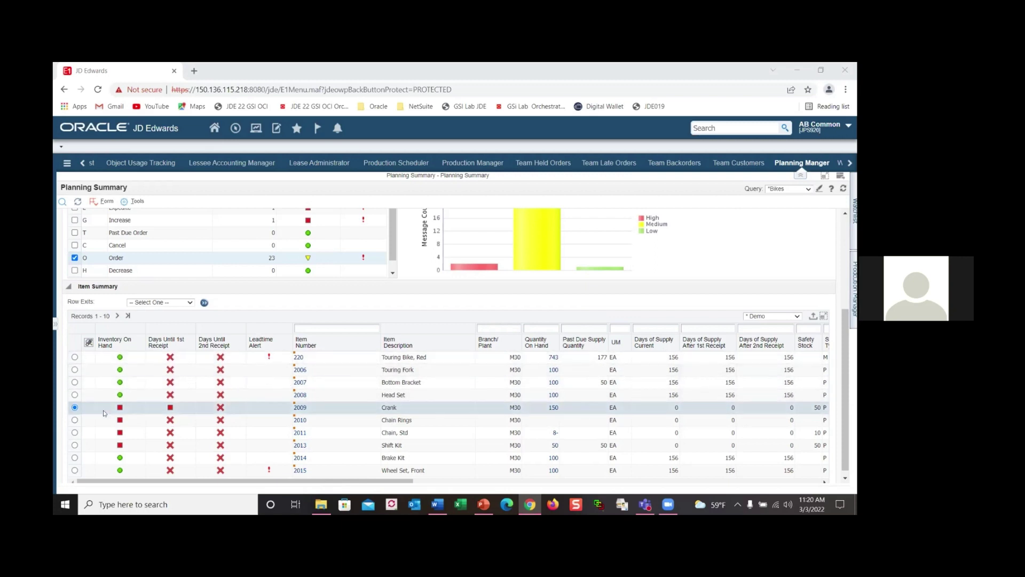
click(75, 420)
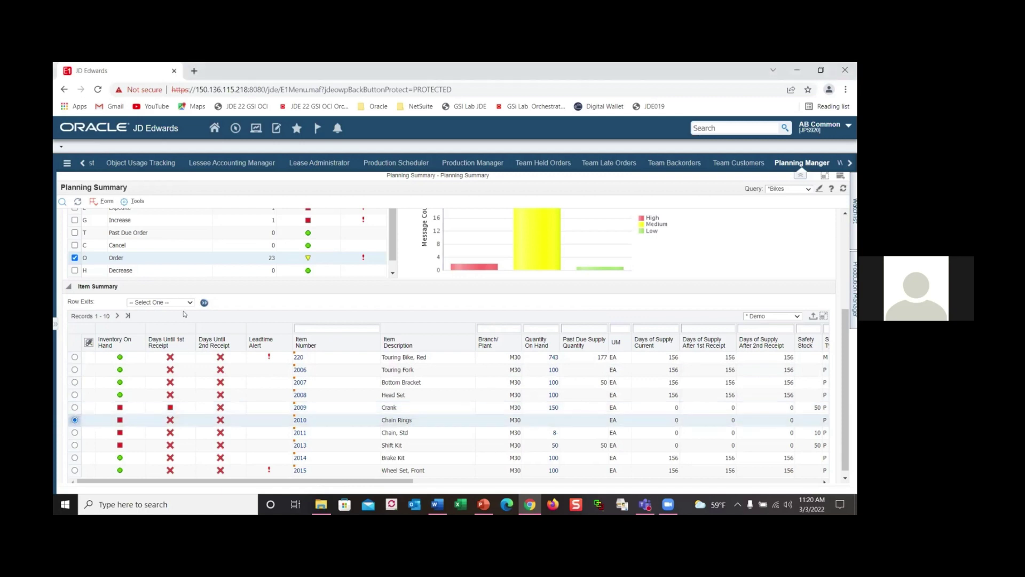
click(190, 302)
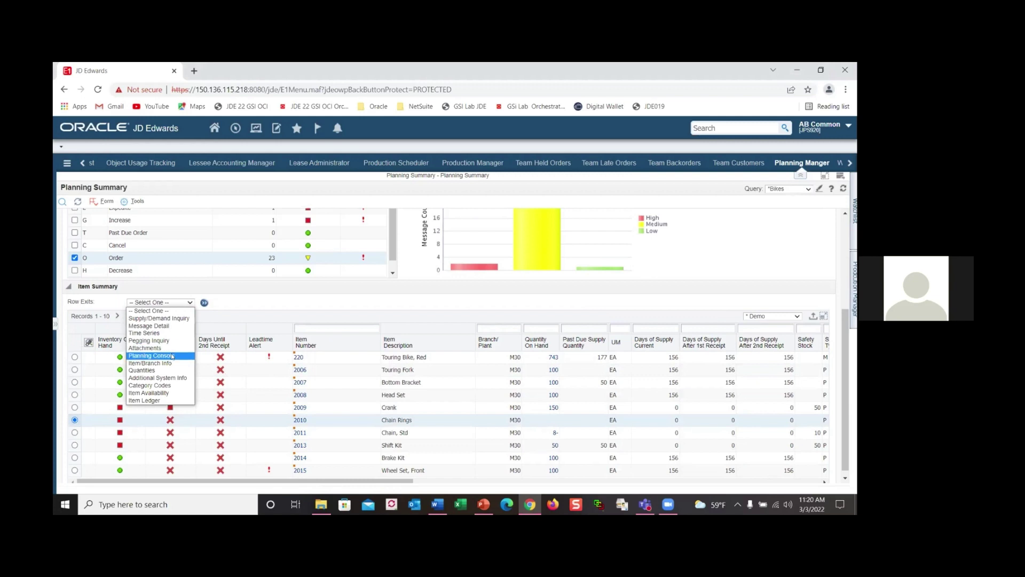
click(172, 356)
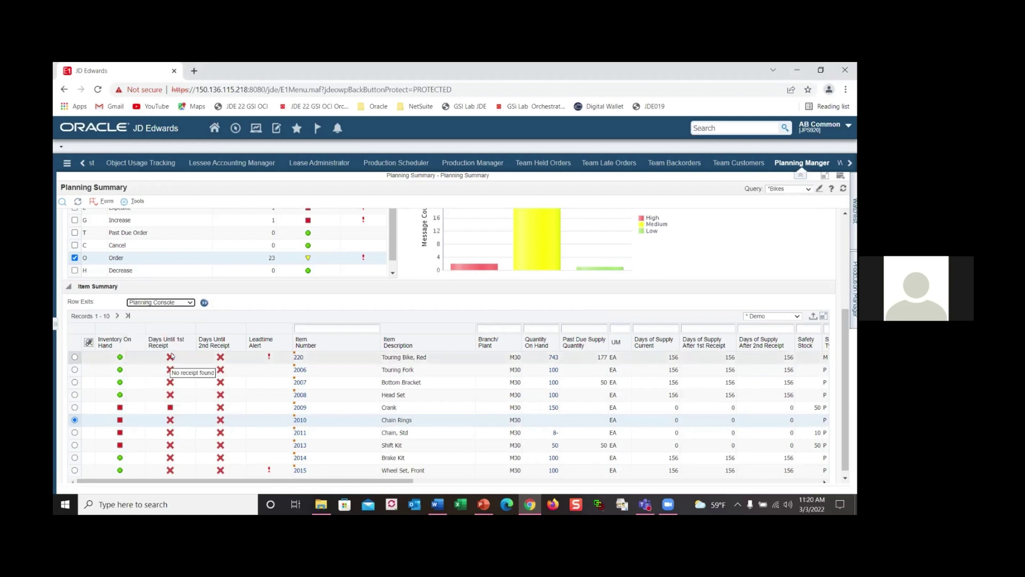
click(203, 303)
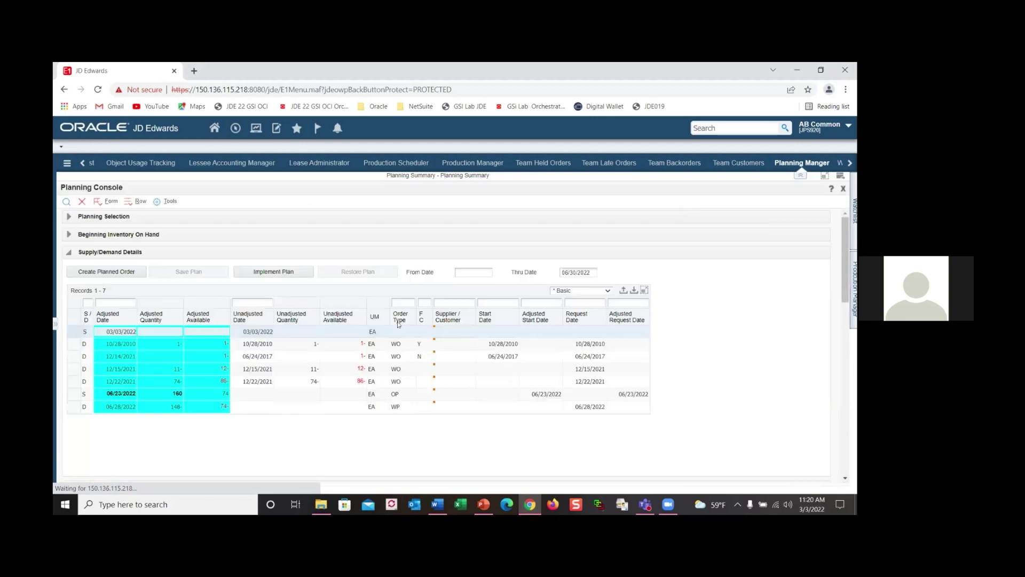
Step: Create a planned purchase order for 25 EA of item 2010 requested 03/04/2022 with a supplier number, and exit the console without saving the plan
click(115, 273)
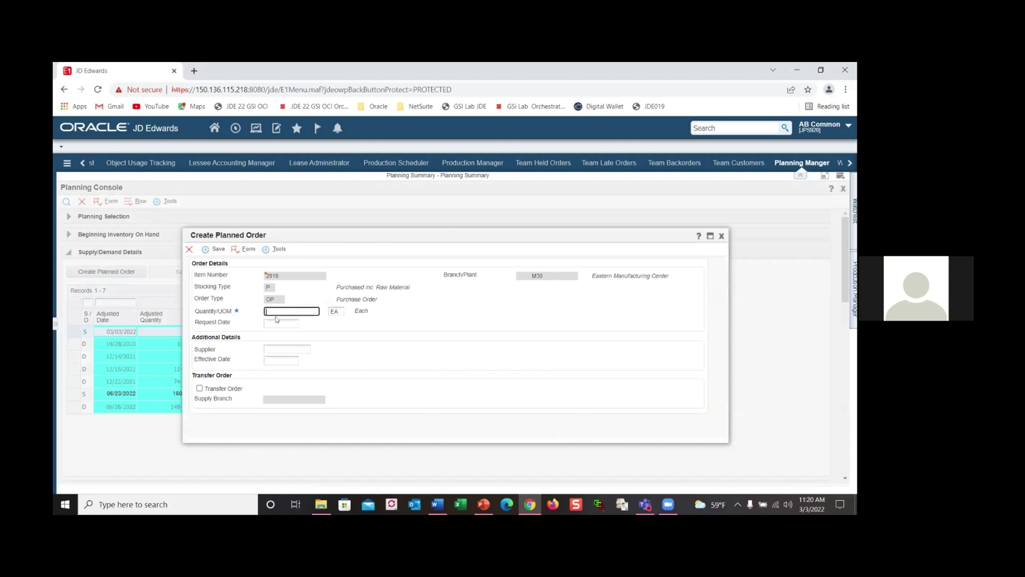
text(25)
key(Tab)
click(272, 323)
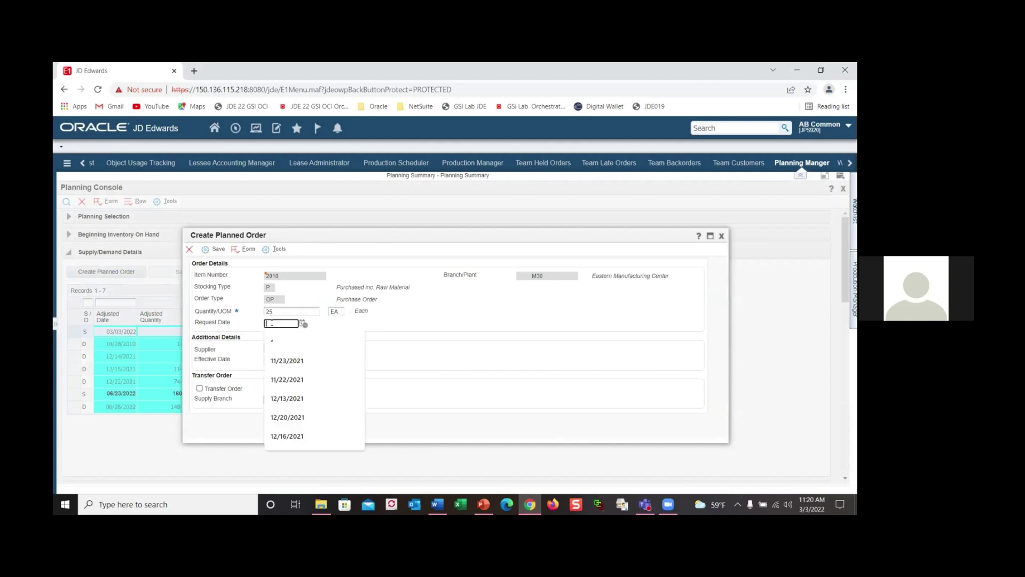
text(03)
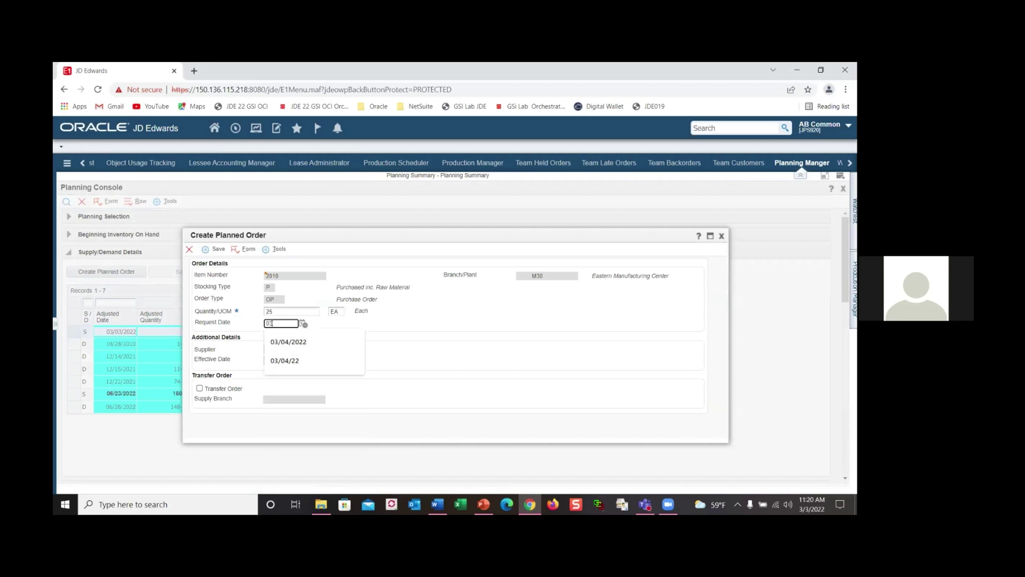
text(/04)
key(Tab)
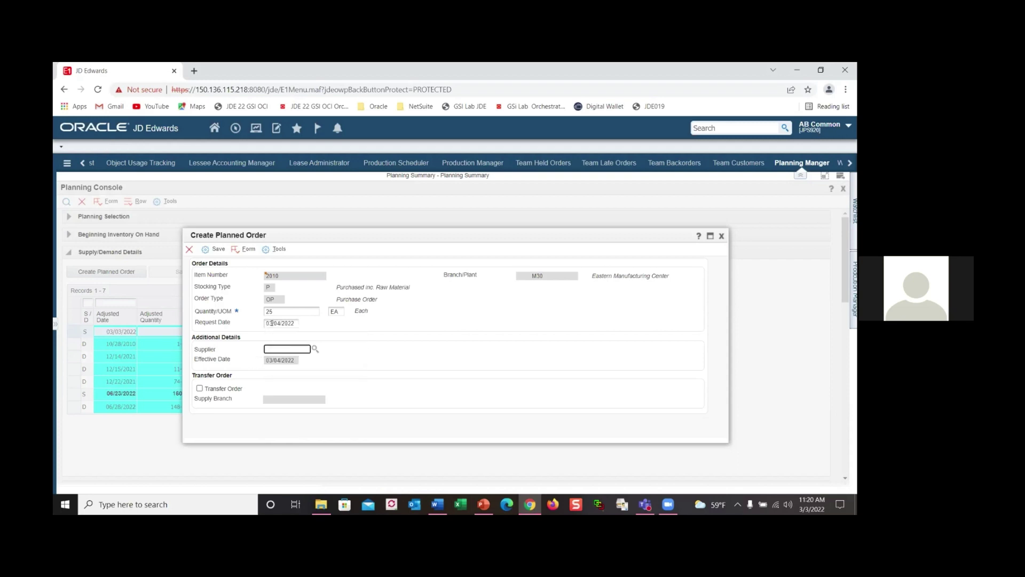
text(4343)
click(219, 249)
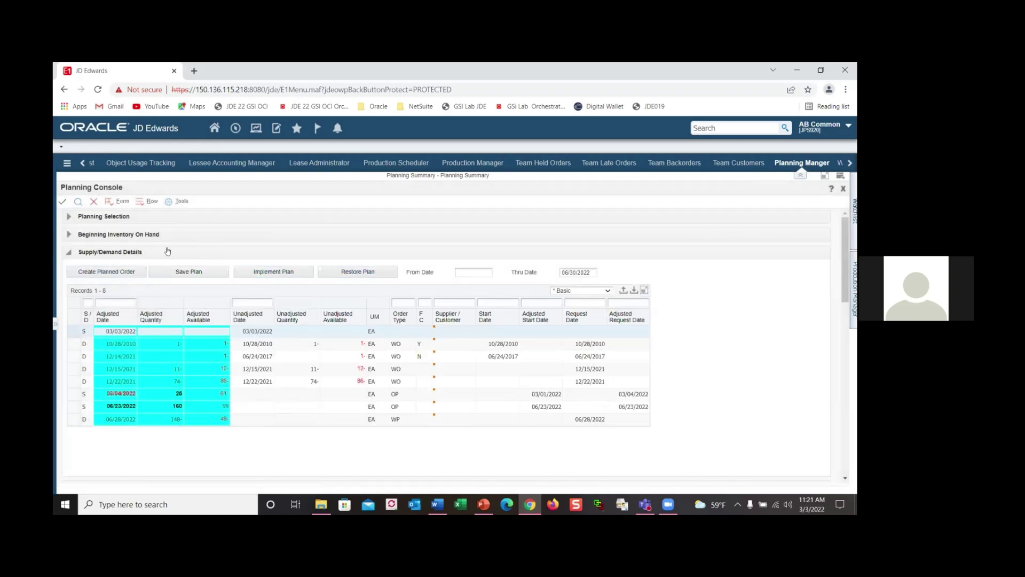
click(92, 201)
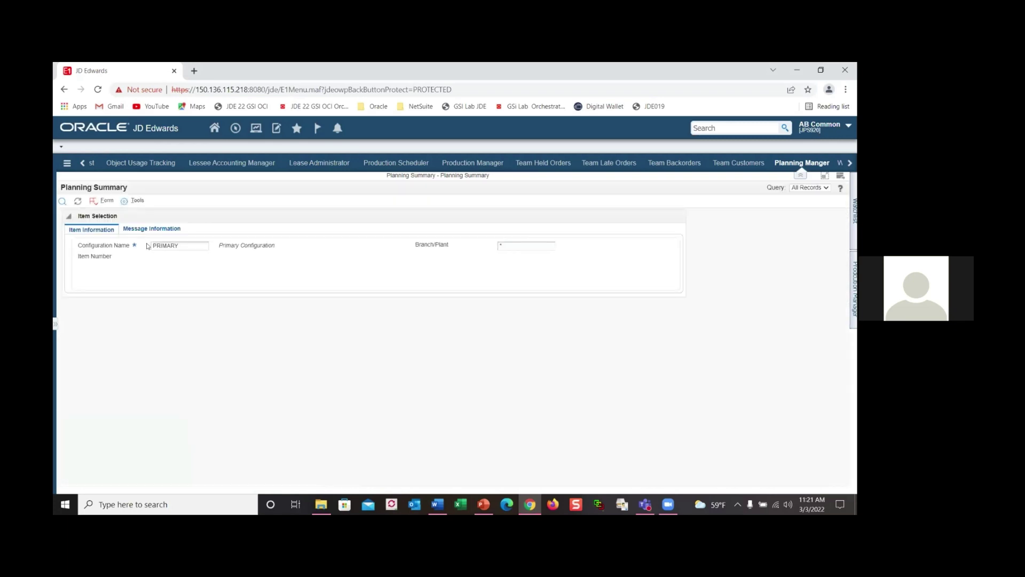
Step: Open the Planning Console row exit for item 220, Touring Bike, Red
scroll(436, 333, down, 3)
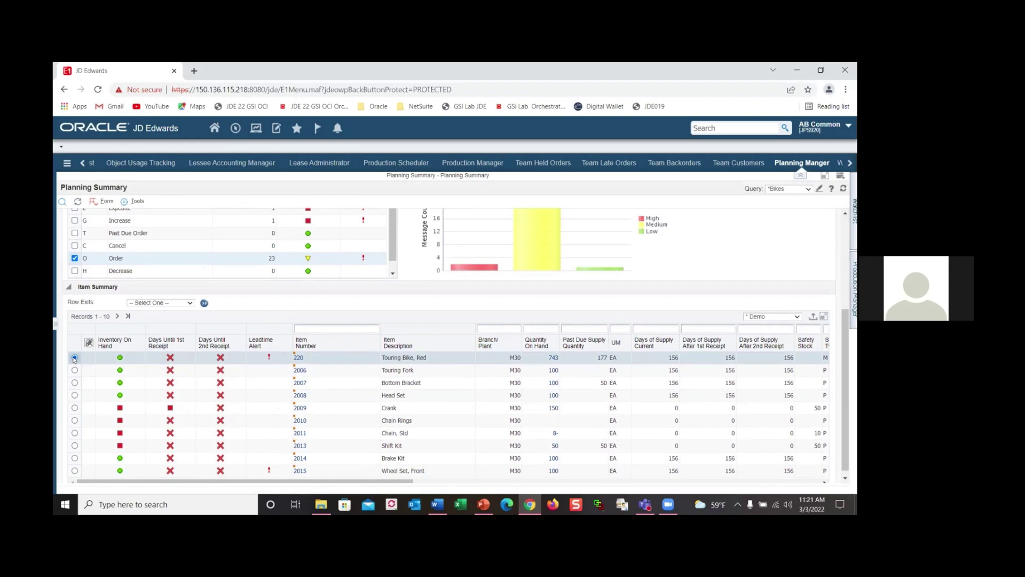
click(187, 302)
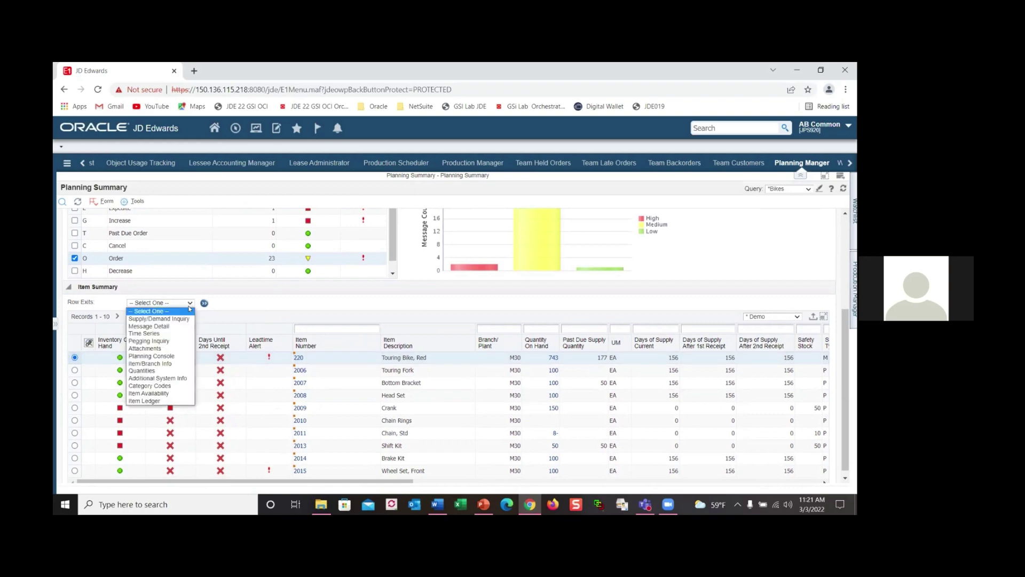
click(174, 355)
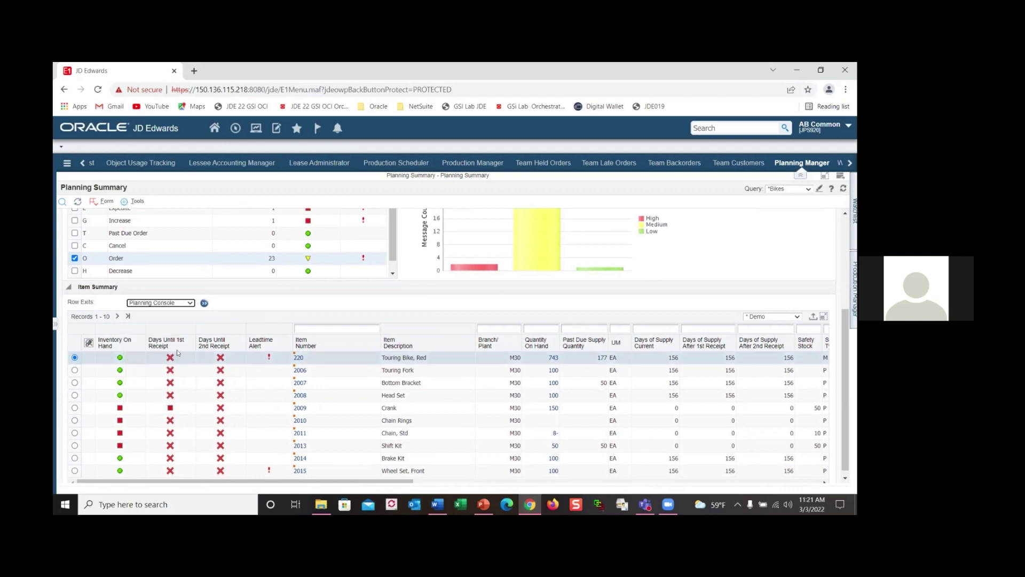
click(203, 304)
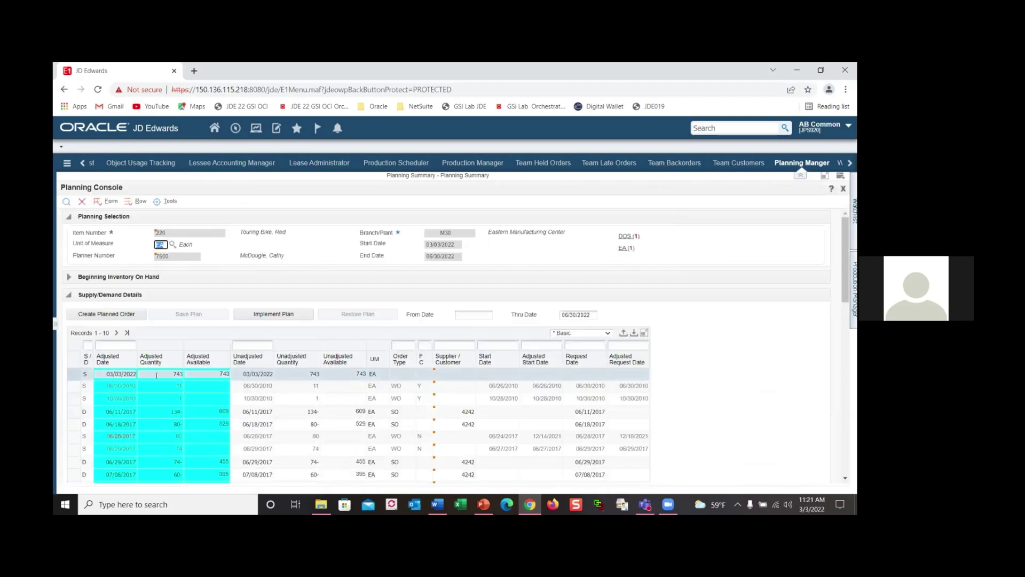
Step: Fill in a planned work order for 50 EA of item 220 requested 03/04/2022 and try to save it
click(107, 314)
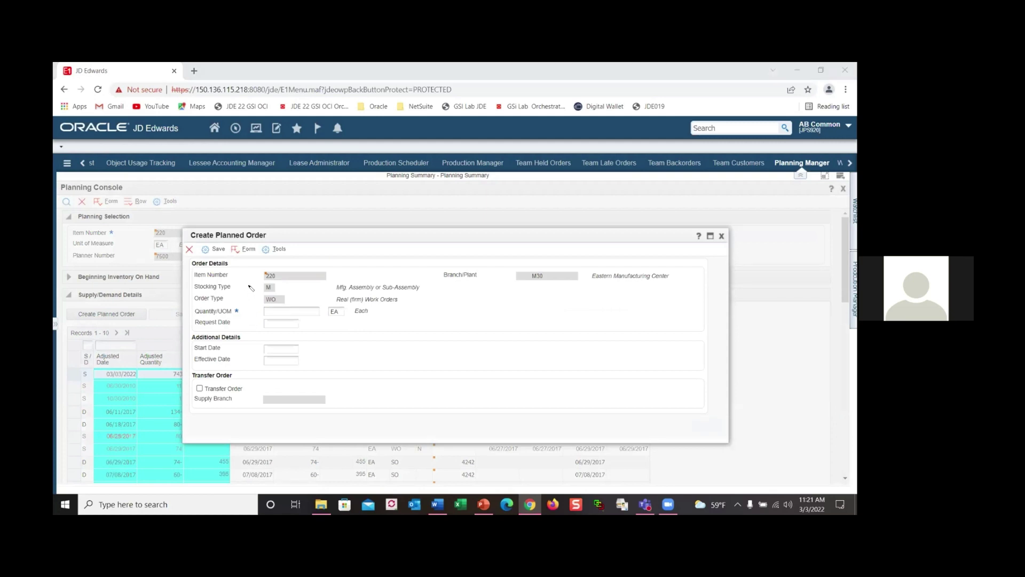
mouse_move(251, 285)
mouse_down()
mouse_move(293, 309)
mouse_move(272, 287)
mouse_up()
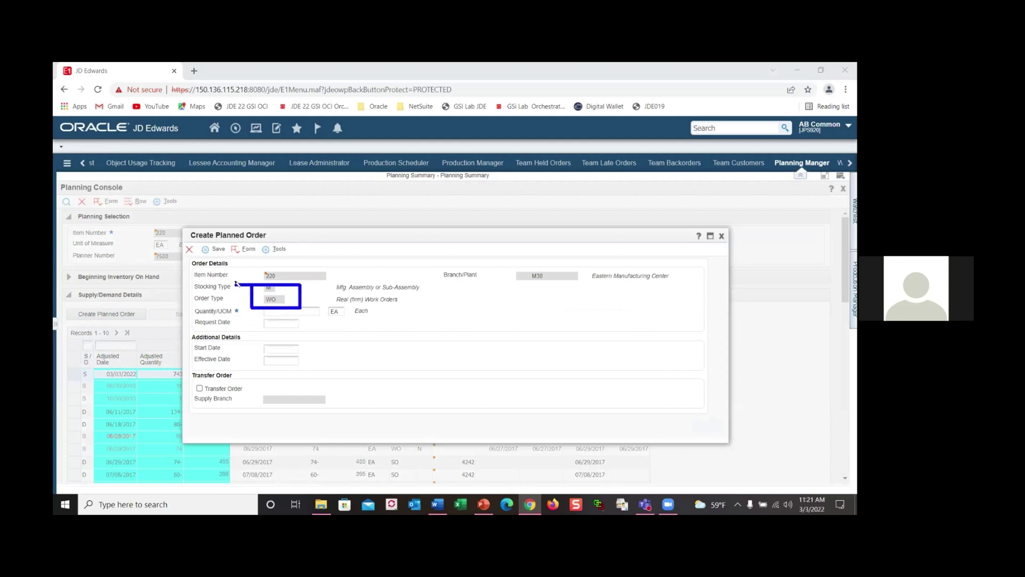
click(288, 308)
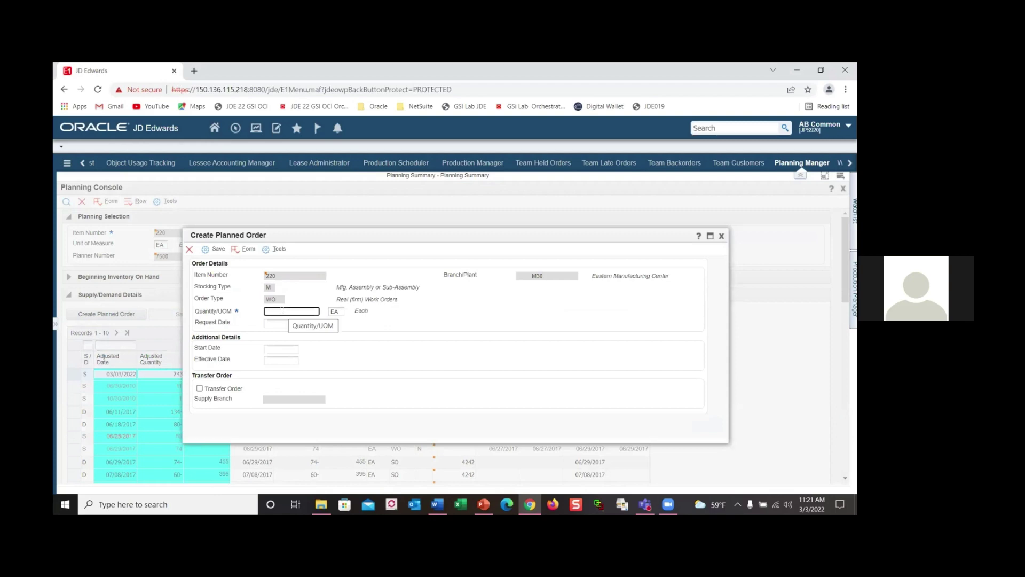
text(0)
key(Tab)
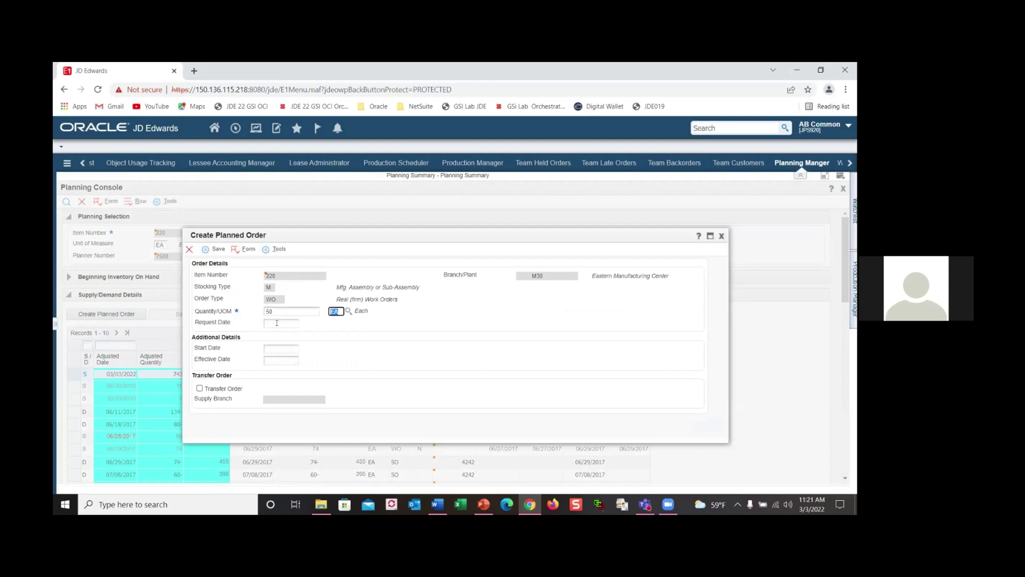
click(277, 323)
text(03)
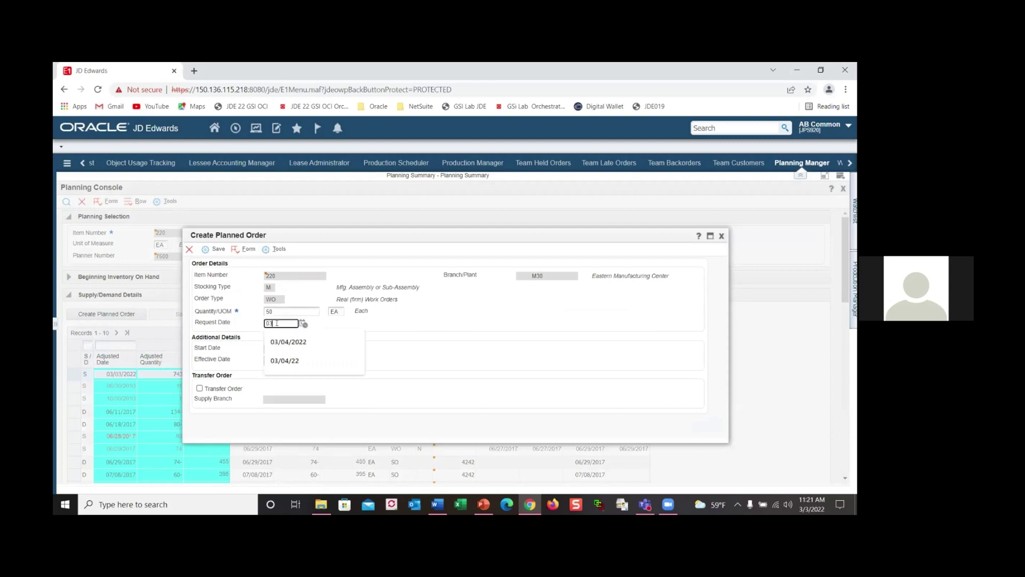
text(/4/22)
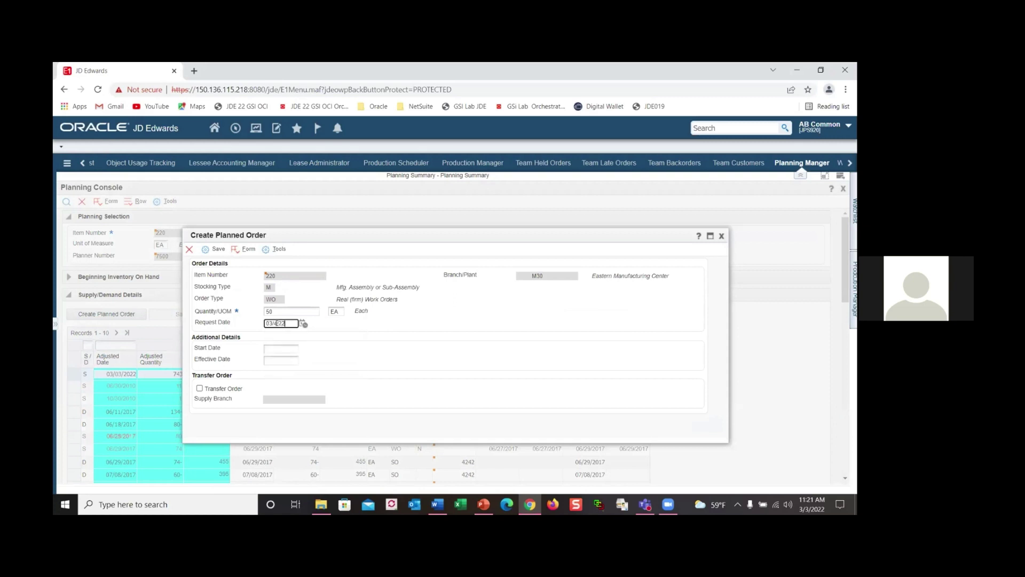
key(Tab)
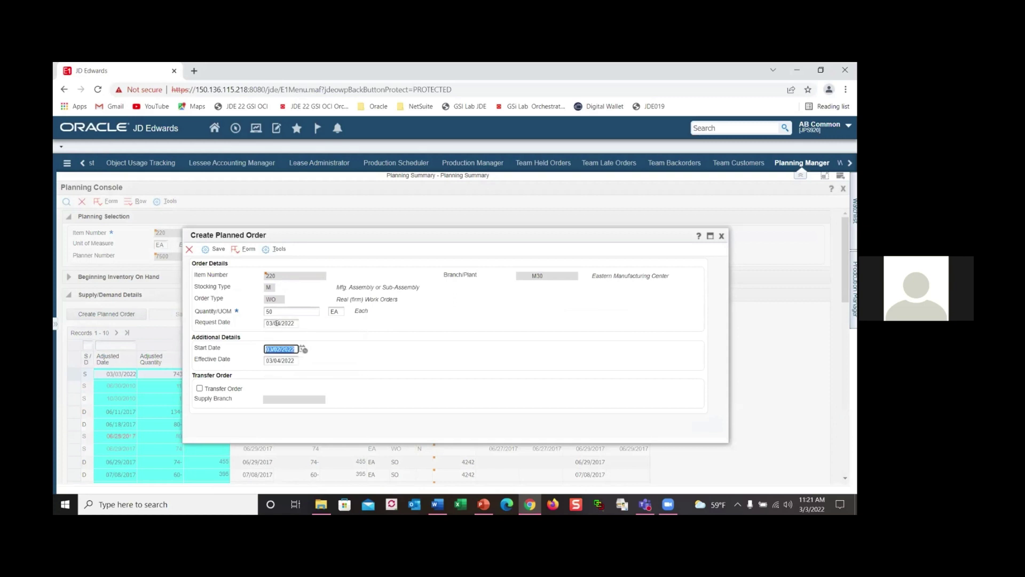
click(206, 250)
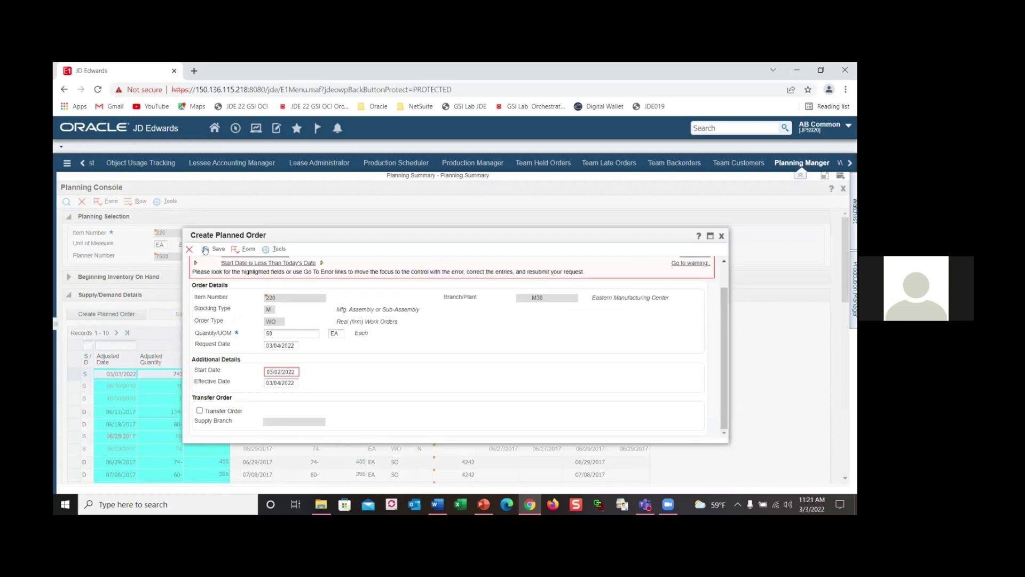
Step: Set the planned work order's start date to 03/04/2022 and effective date to 03/07/2022, and save the order
click(282, 371)
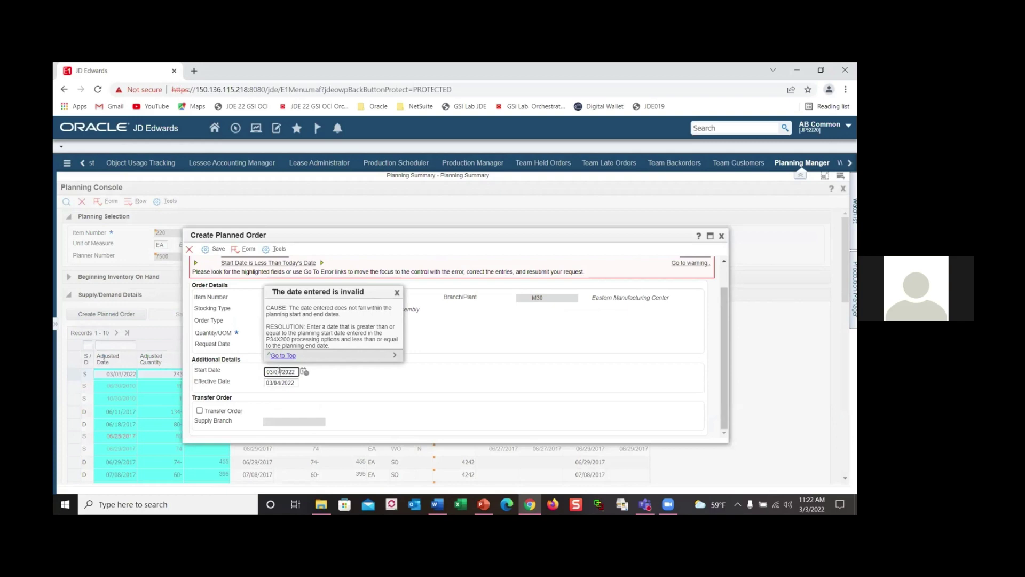
click(293, 383)
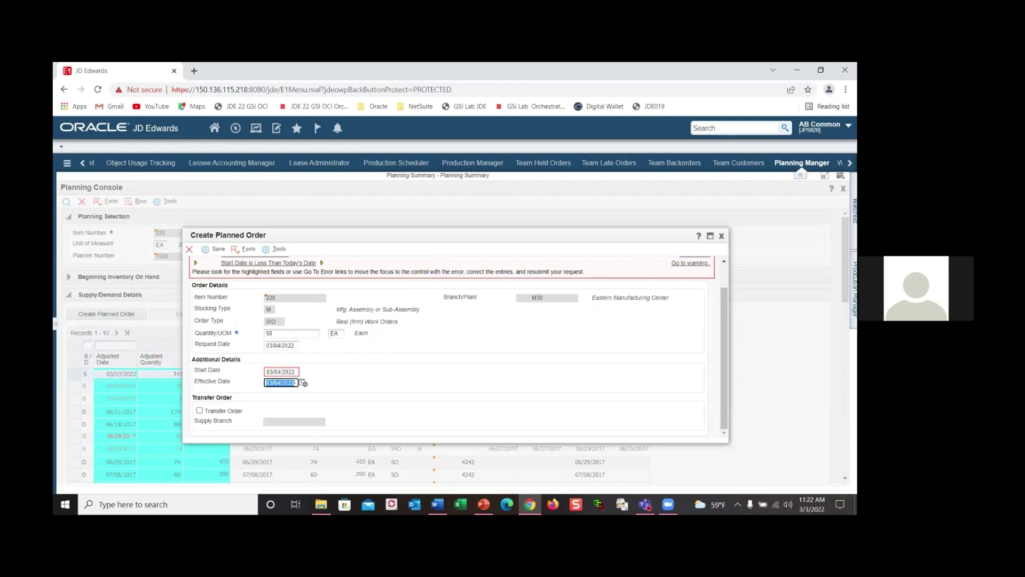
text(03/07/202)
key(Tab)
click(205, 250)
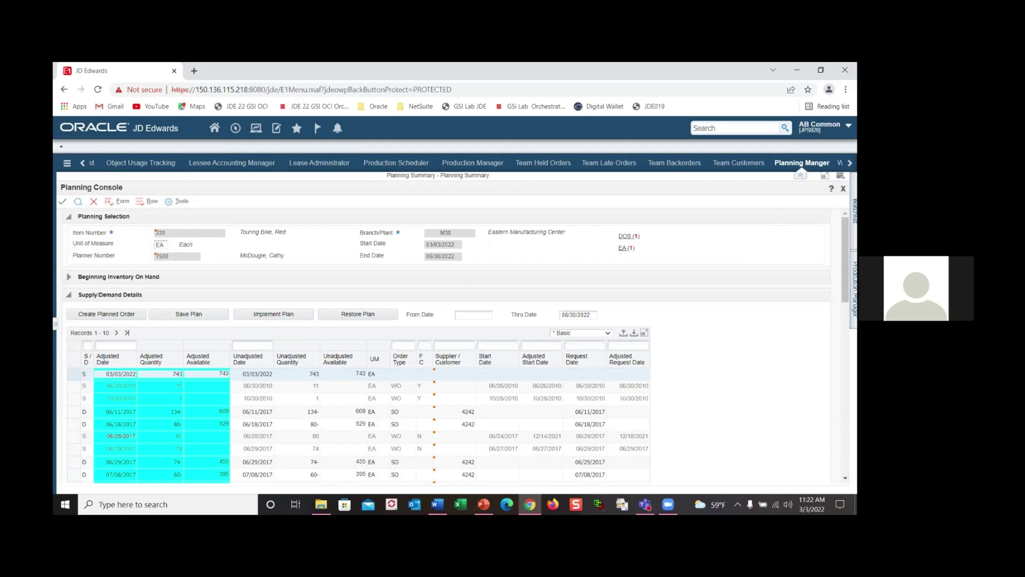
Step: Restore the original plan for item 220 to discard the planned work order, and return to the Planning Summary
scroll(827, 330, down, 1)
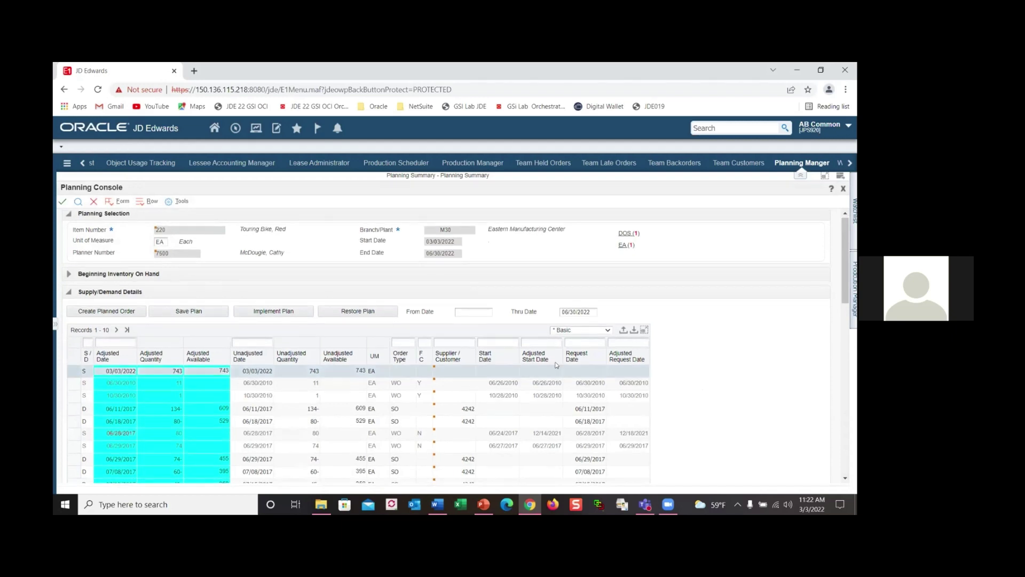
click(358, 312)
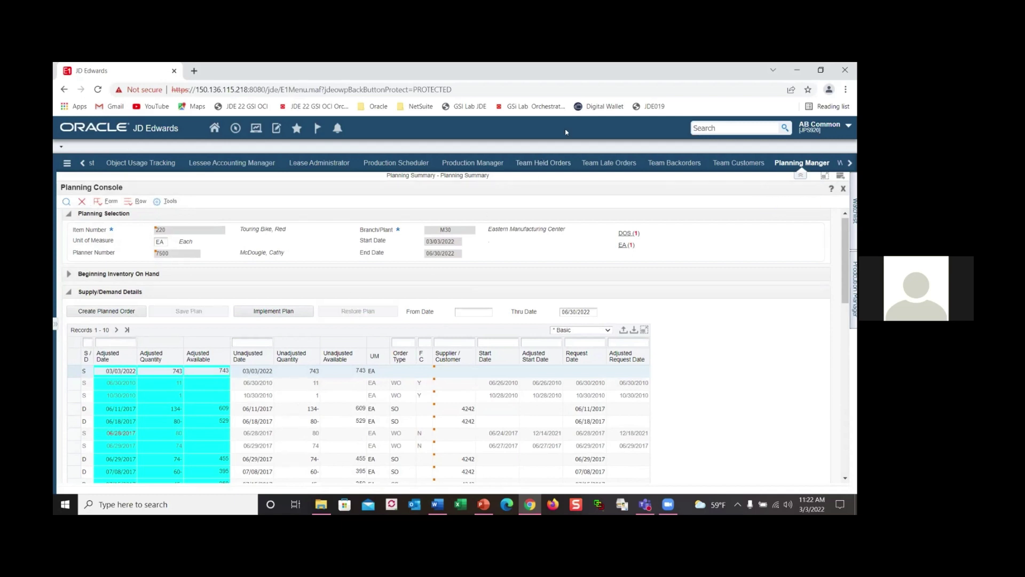
click(82, 202)
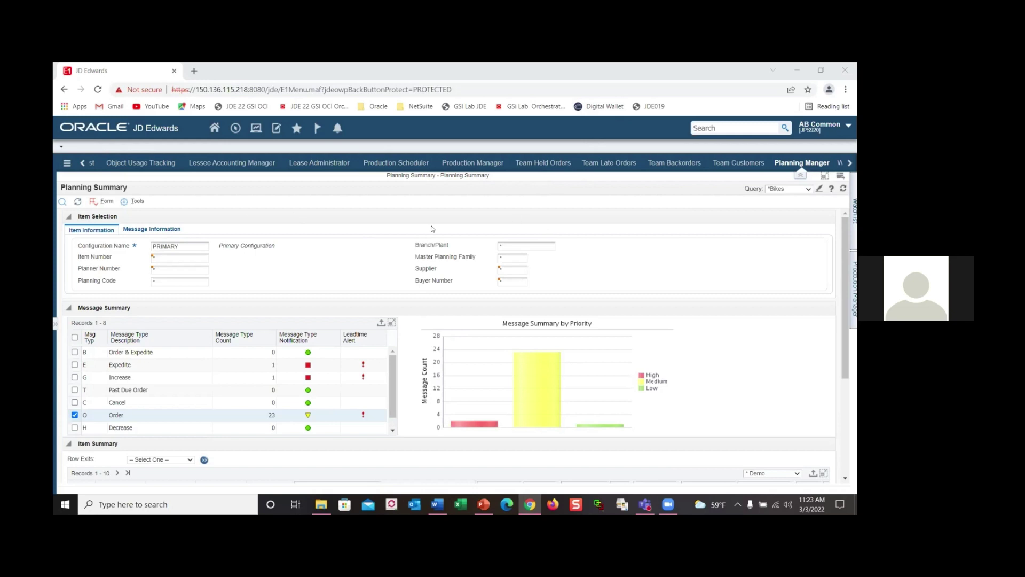
Step: Look up the MRP Daily Operations and In-Memory Planning Advisor Operations programs within Material Planning's Daily Processing
click(235, 129)
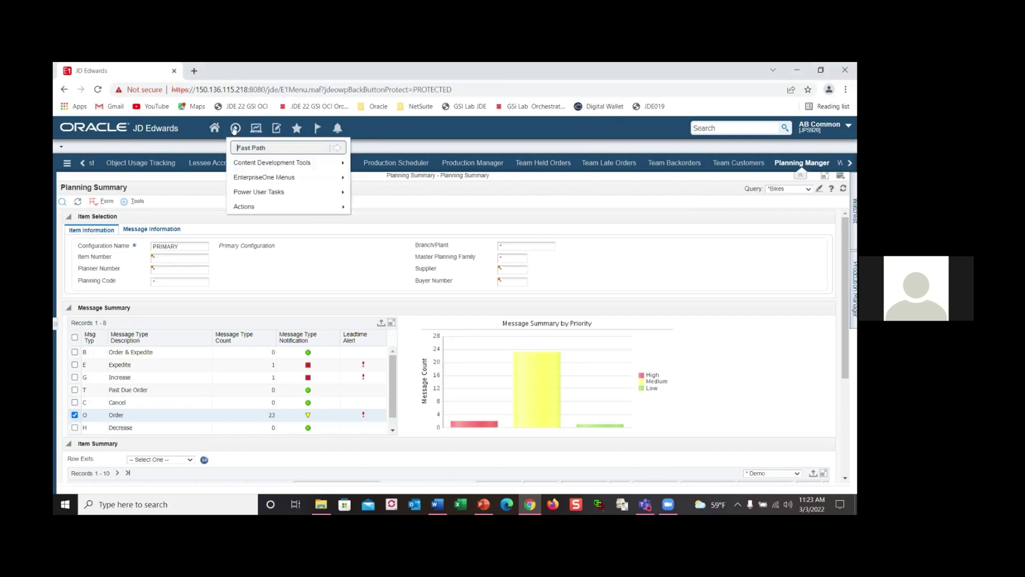
click(266, 178)
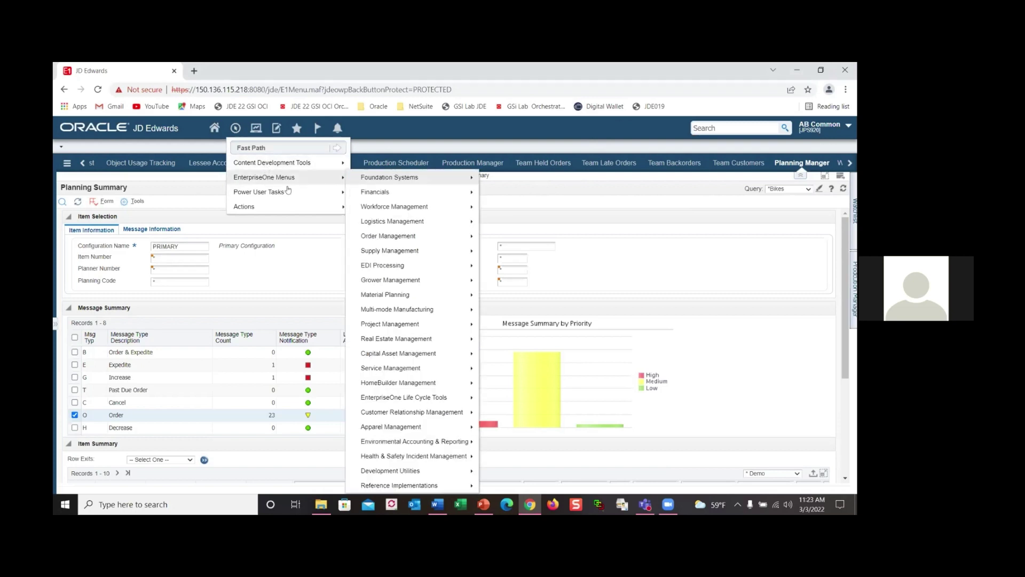
click(395, 295)
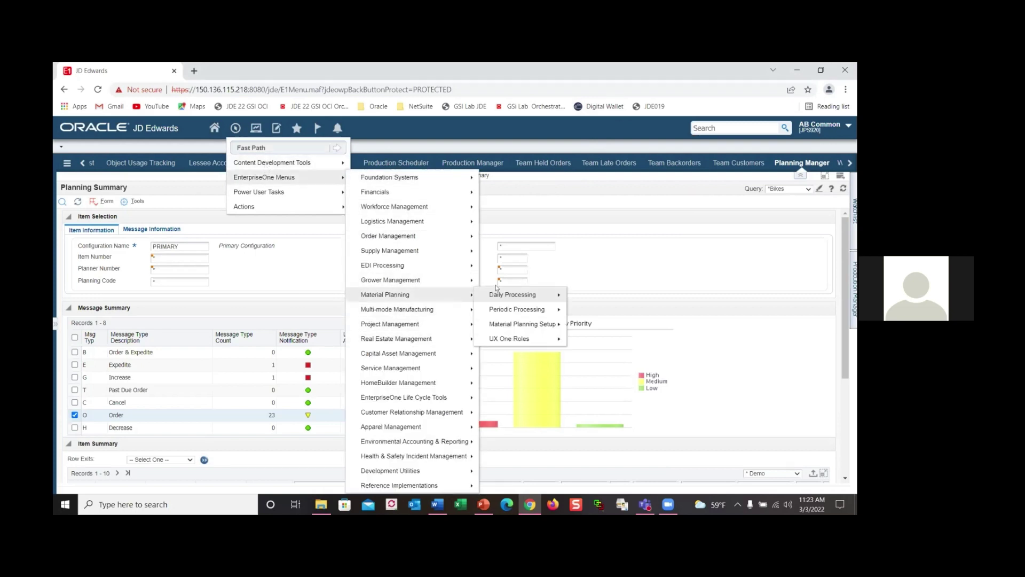
click(519, 295)
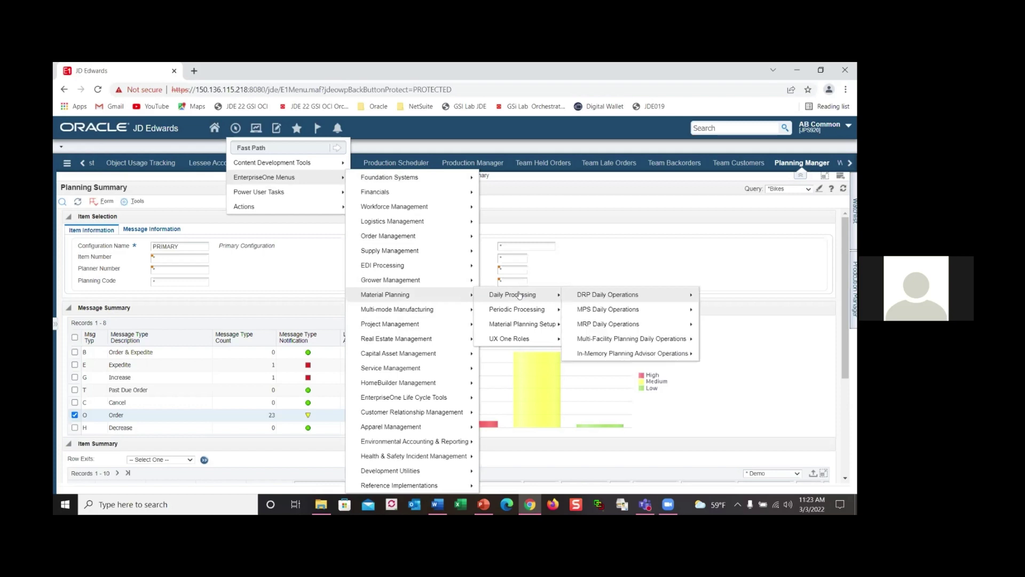
click(614, 322)
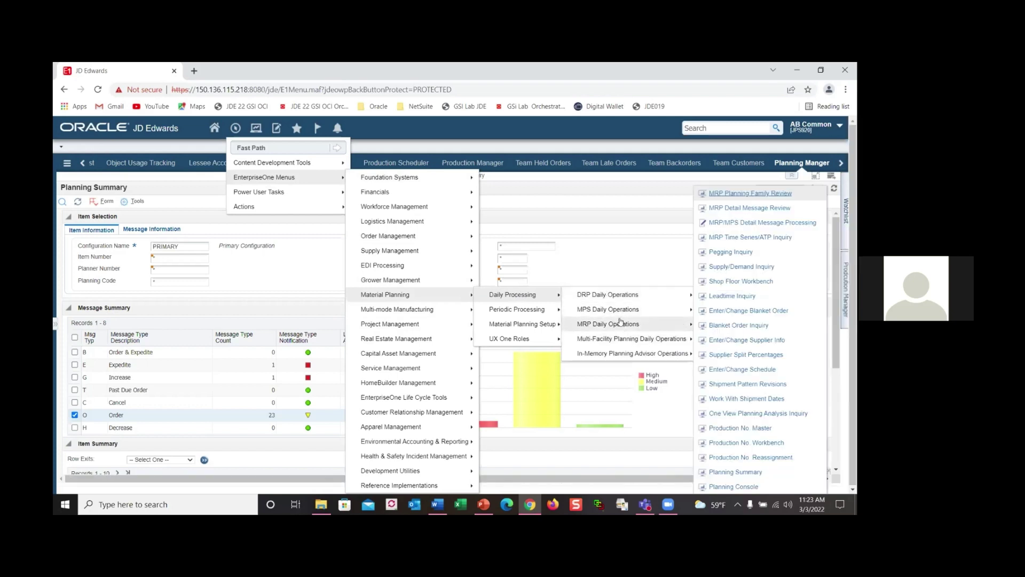
click(644, 354)
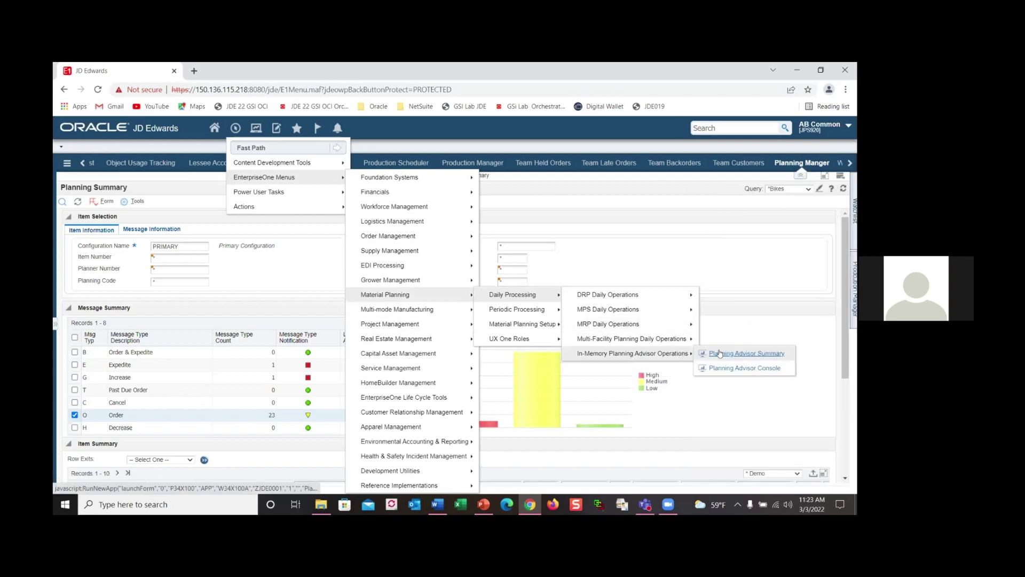
Step: Review the PRIMARY configuration's message sequence and count thresholds in Message Type Priority Configuration Revisions under In-Memory Planning Advisor Setup
click(542, 327)
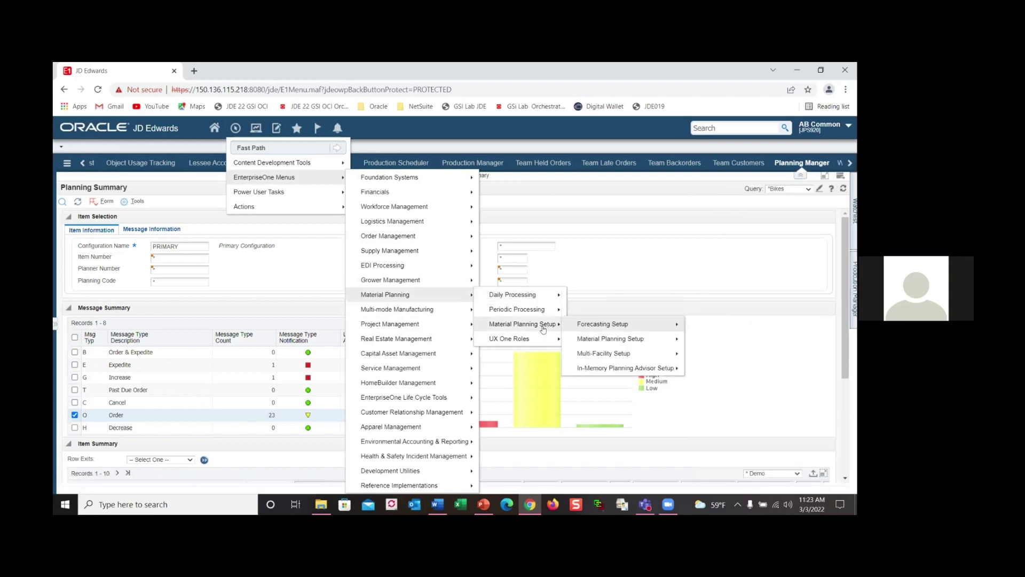
click(617, 369)
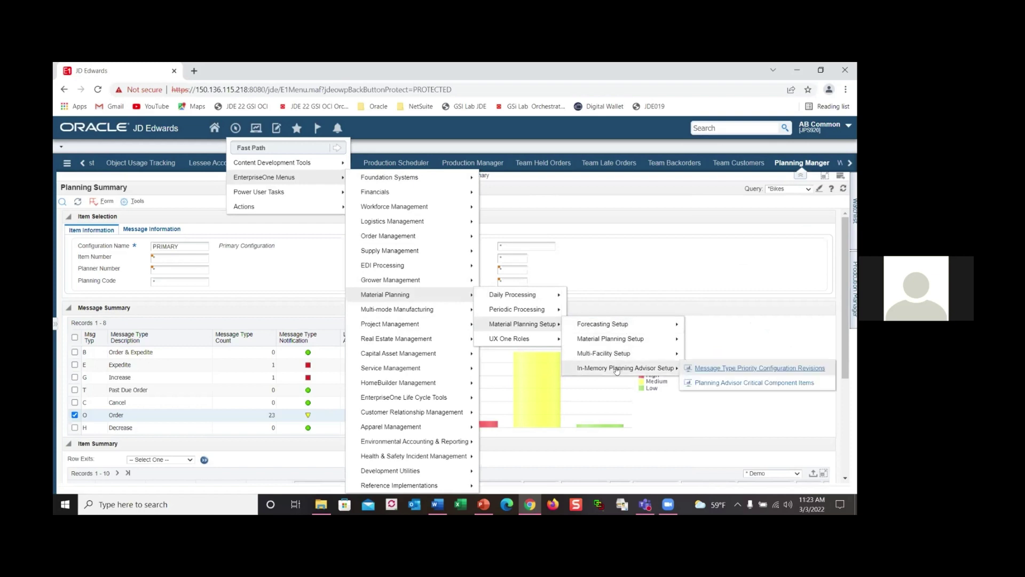
click(742, 369)
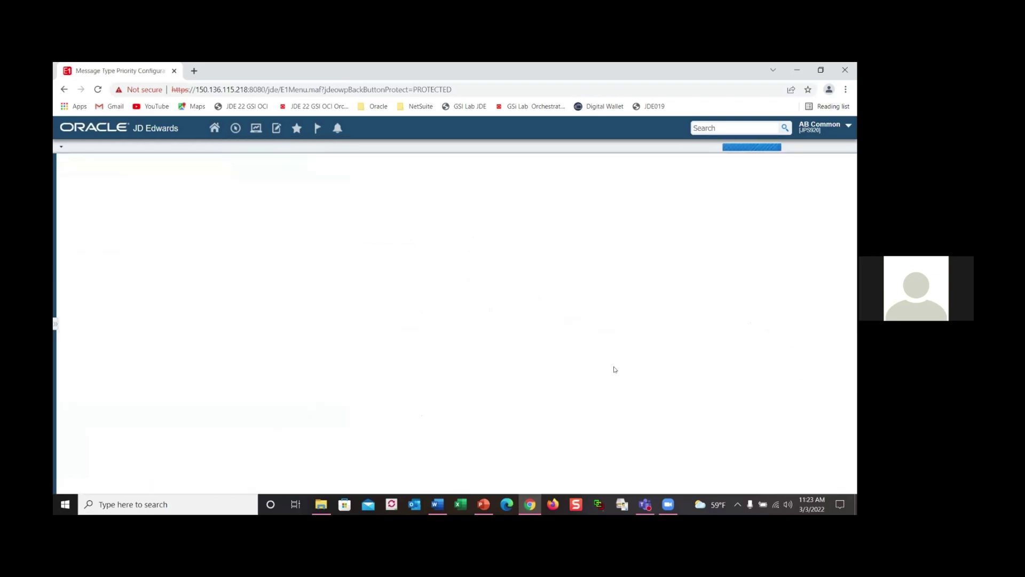
click(78, 174)
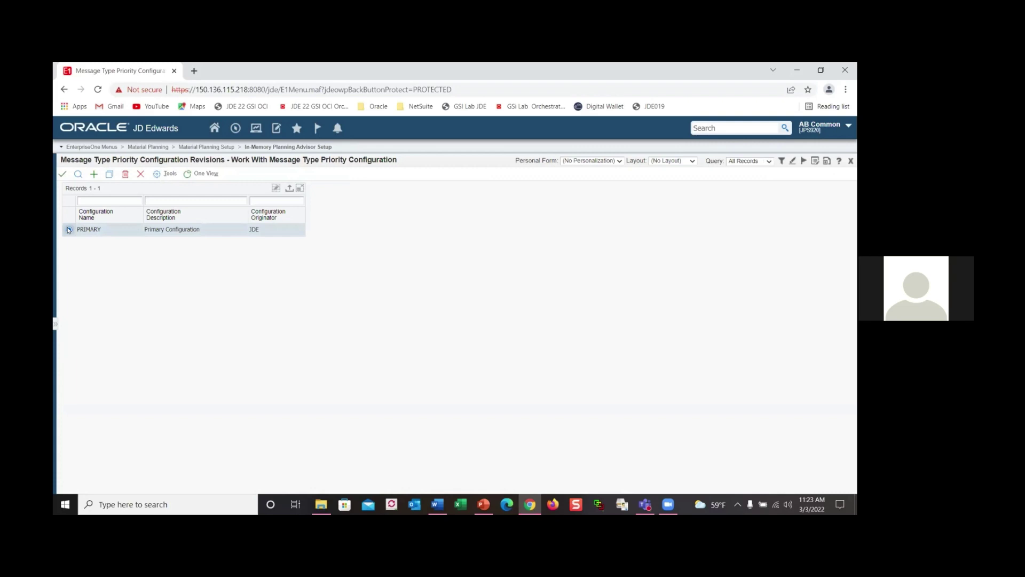
double_click(68, 230)
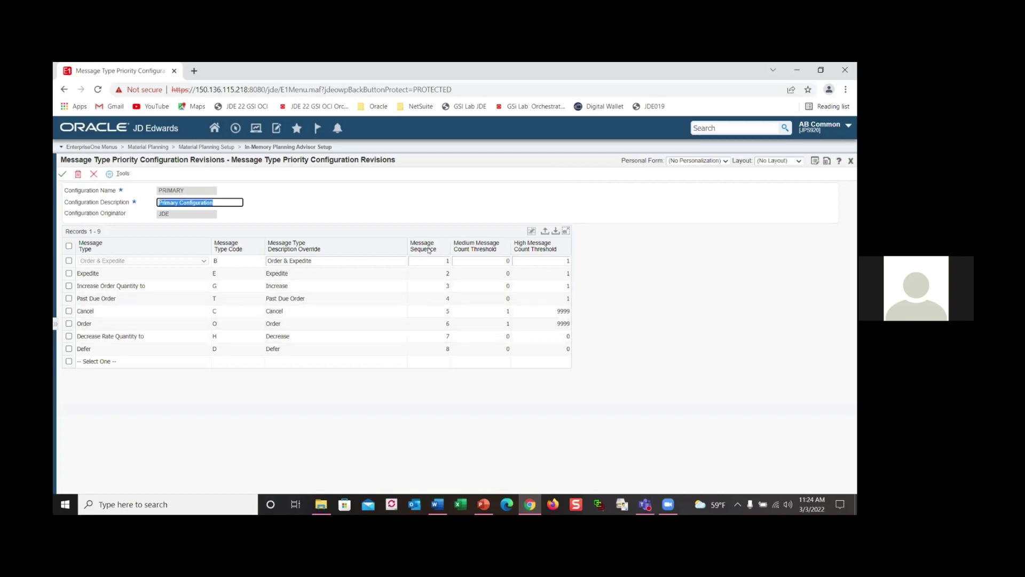
click(93, 174)
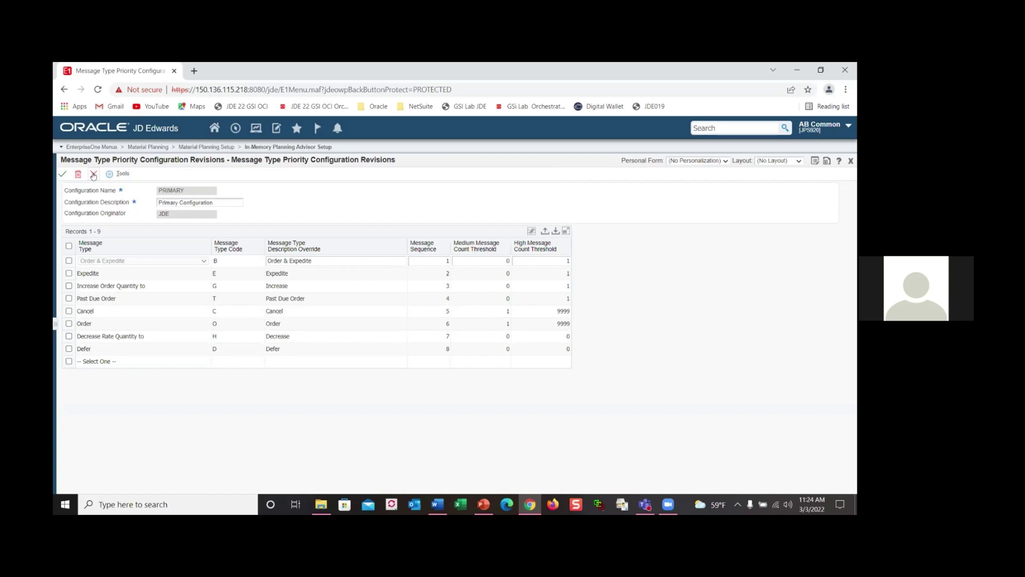
Step: List all records in Planning Advisor Critical Component Items, and return to the Planning Summary page
click(280, 152)
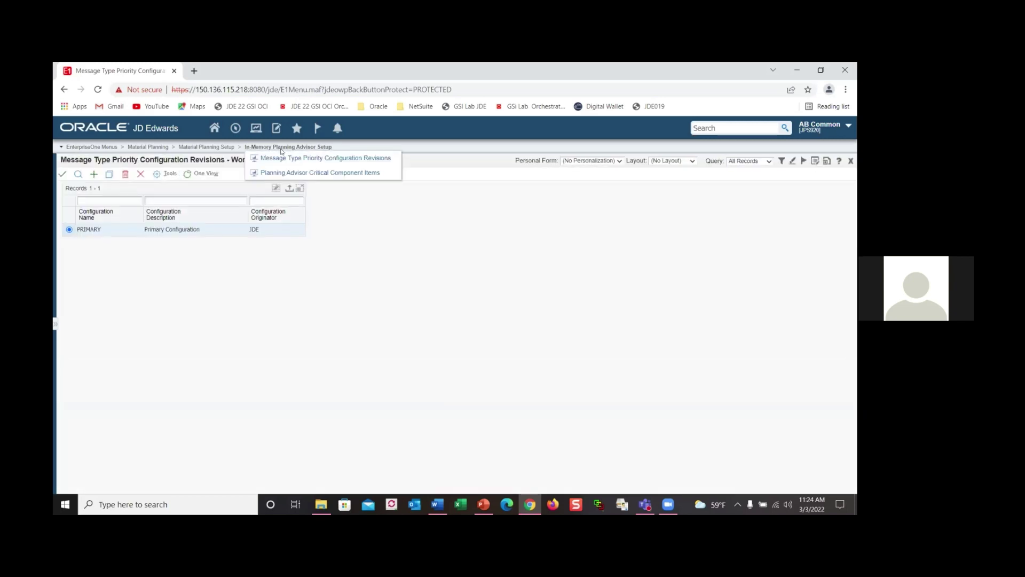
click(302, 176)
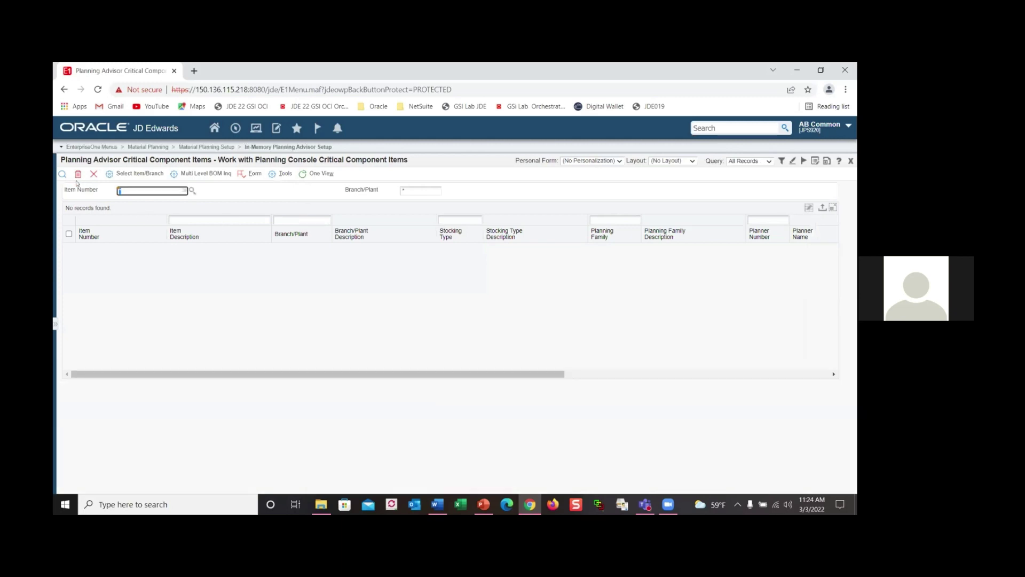
click(61, 175)
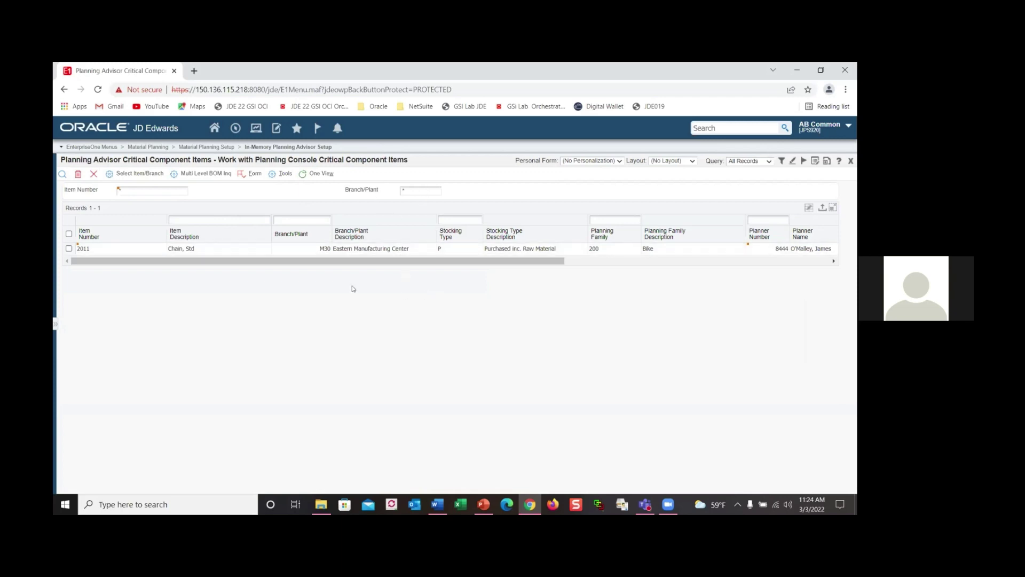
click(93, 174)
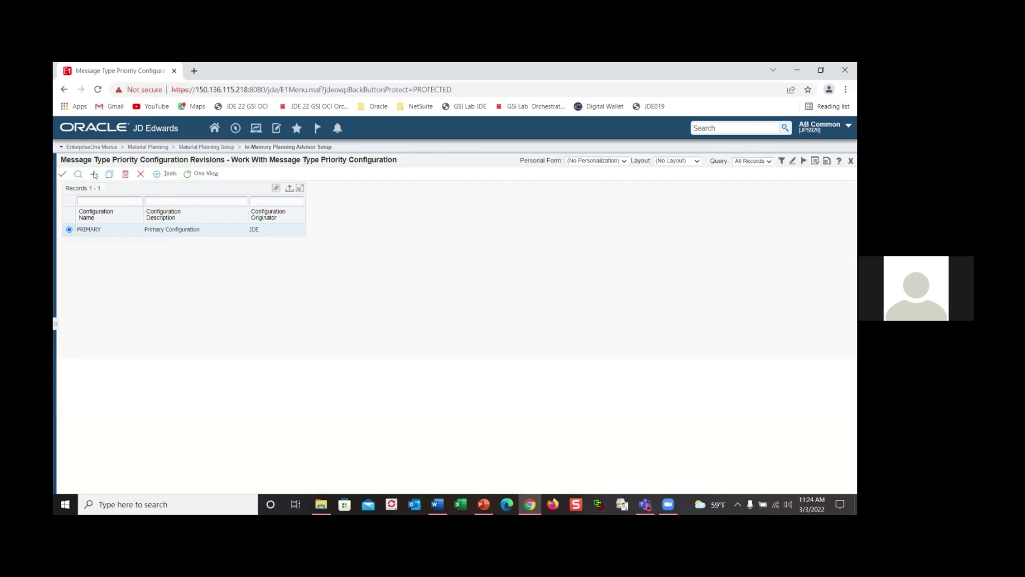
click(140, 174)
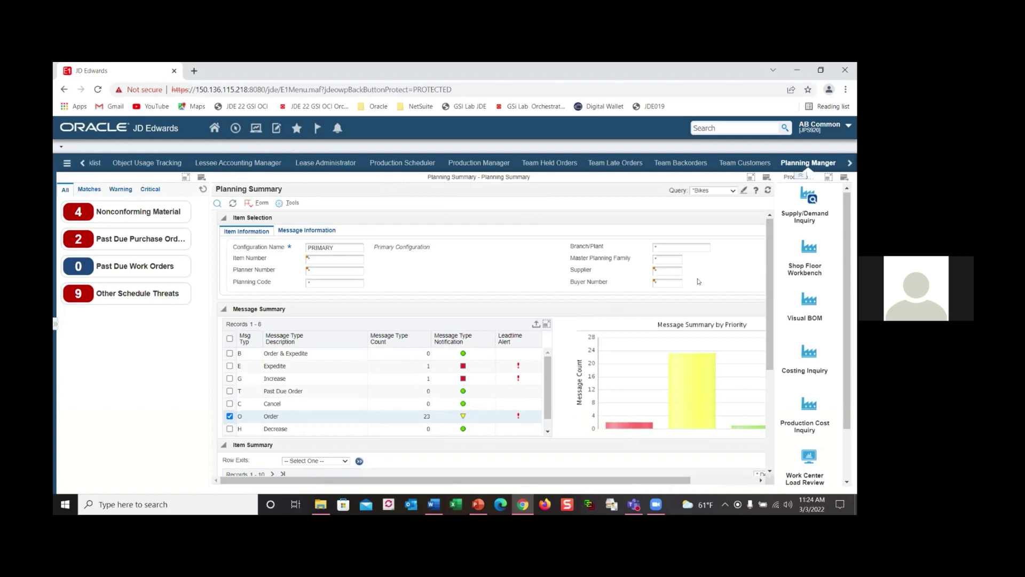
Step: Collapse the Watchlist and Production Manager panes so the Planning Summary fills the page
click(202, 179)
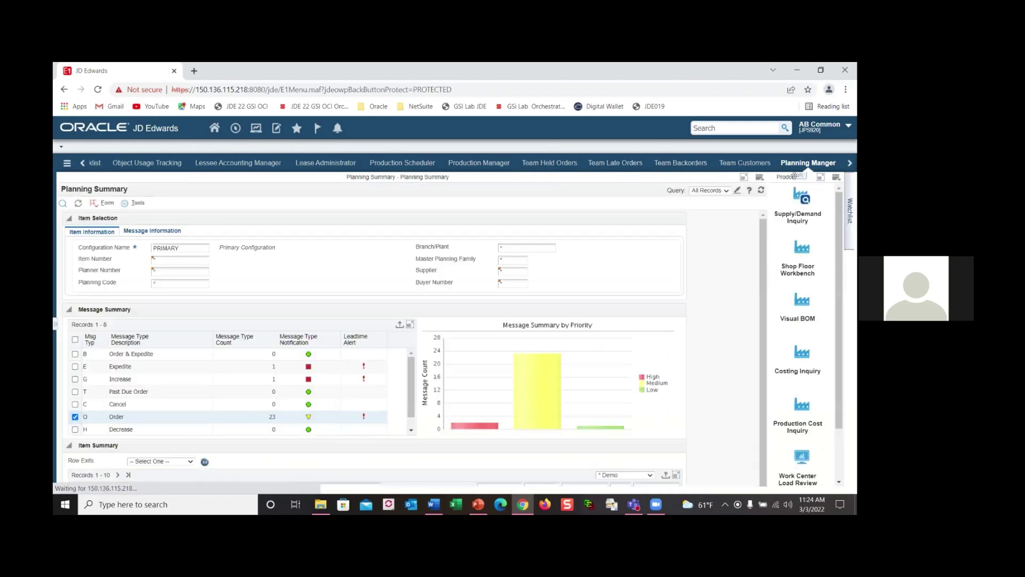
click(836, 180)
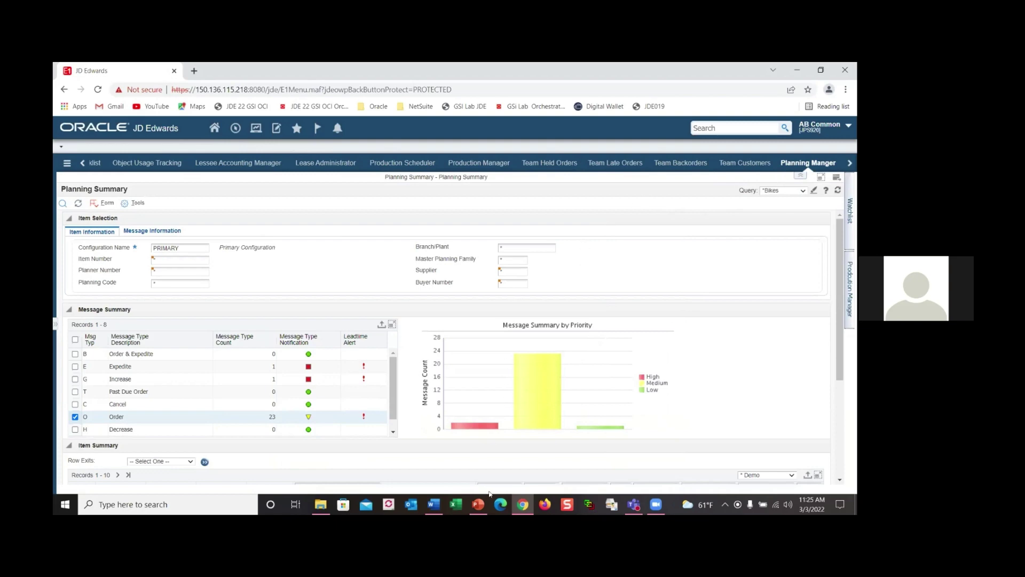
Step: Switch to the PowerPoint presentation and start the slide show from slide 10, the feature summary
click(478, 504)
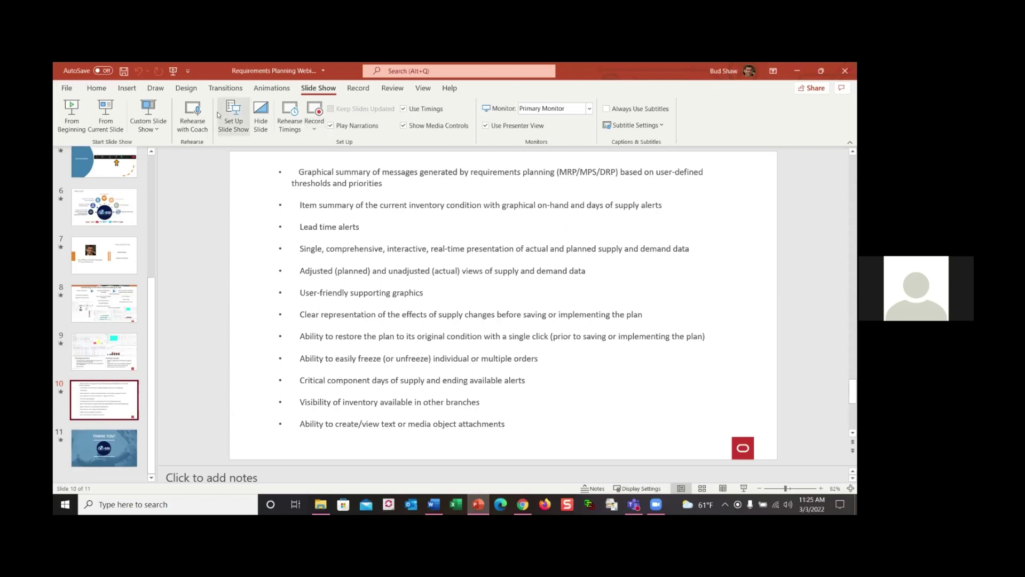
click(106, 121)
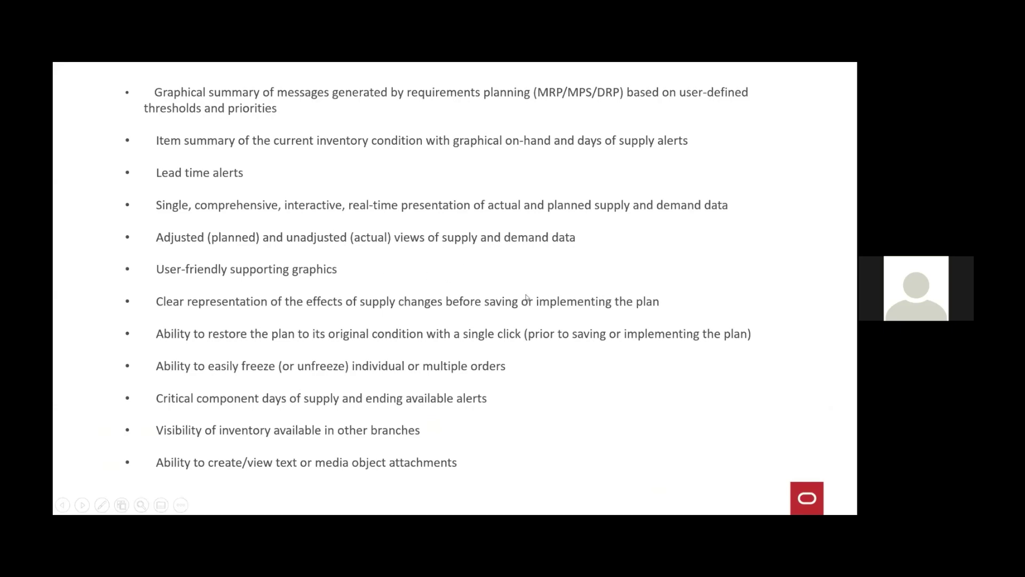